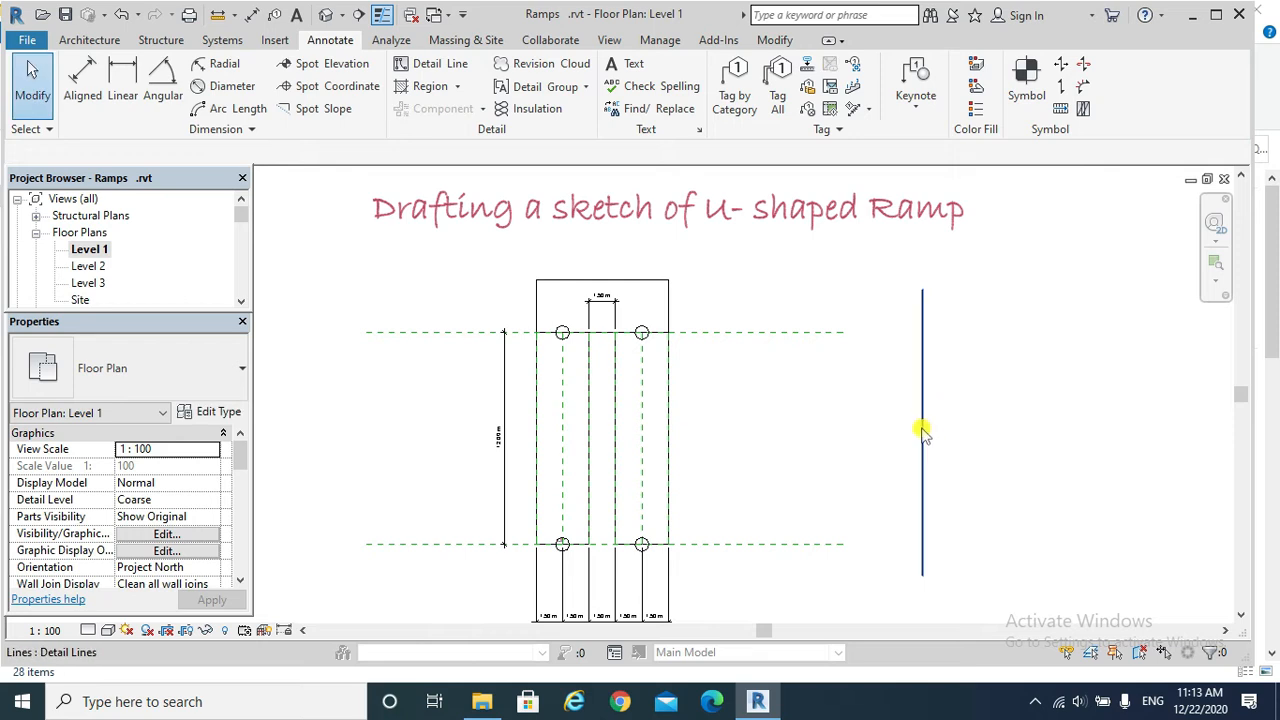
Change the line style of the vertical detail line beside the reference sketch to Hidden Lines.
{"action": "left_click", "coordinate": [922, 430]}
{"action": "left_click", "coordinate": [860, 94]}
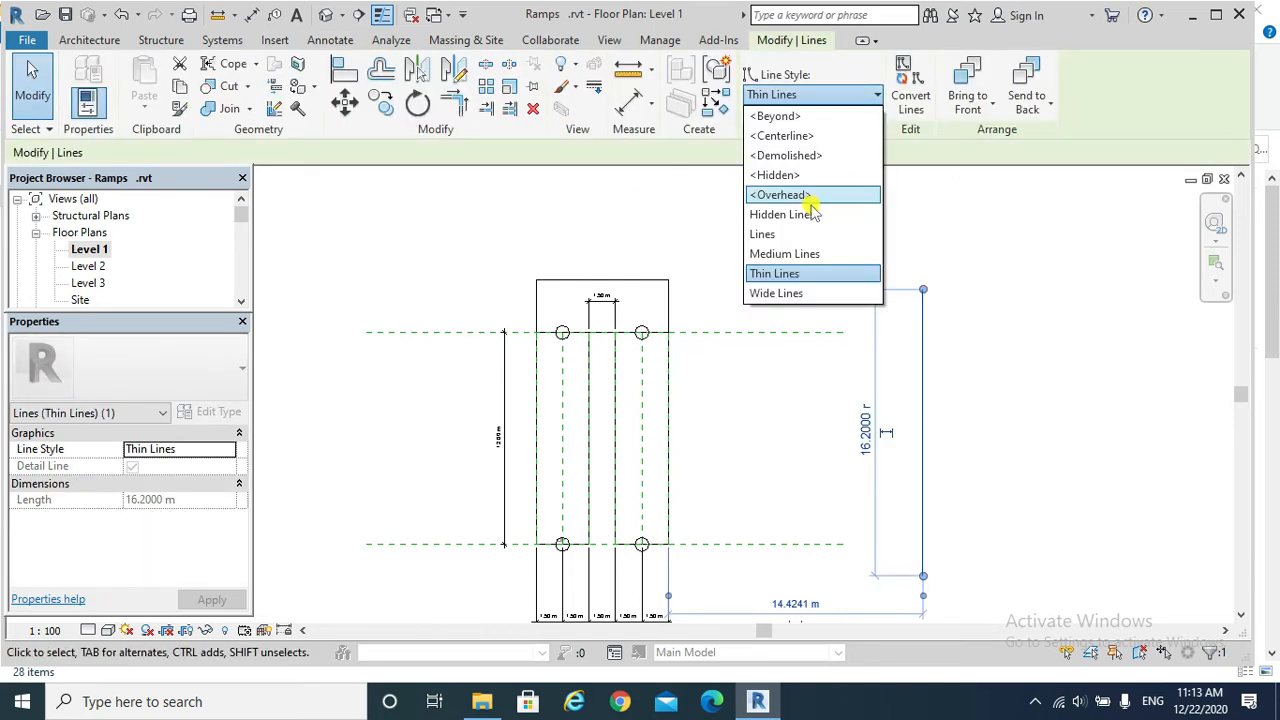
{"action": "left_click", "coordinate": [812, 216]}
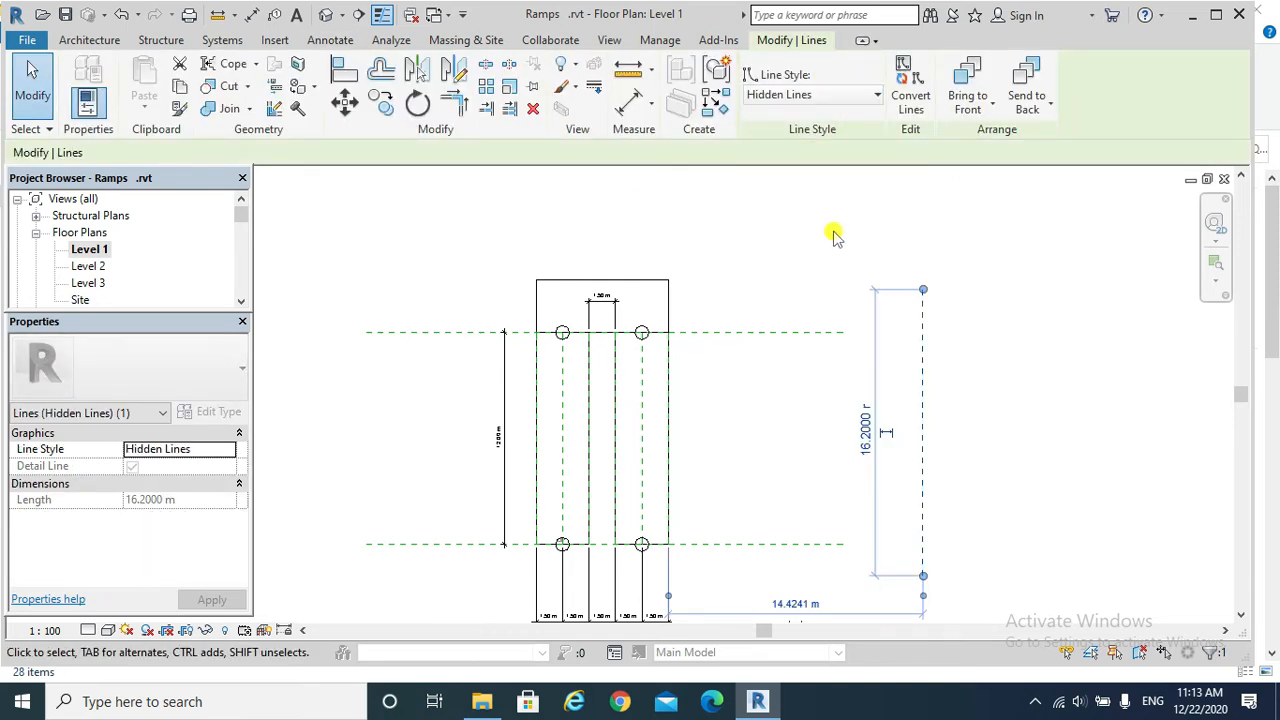
{"action": "left_click", "coordinate": [934, 434]}
{"action": "left_click", "coordinate": [922, 430]}
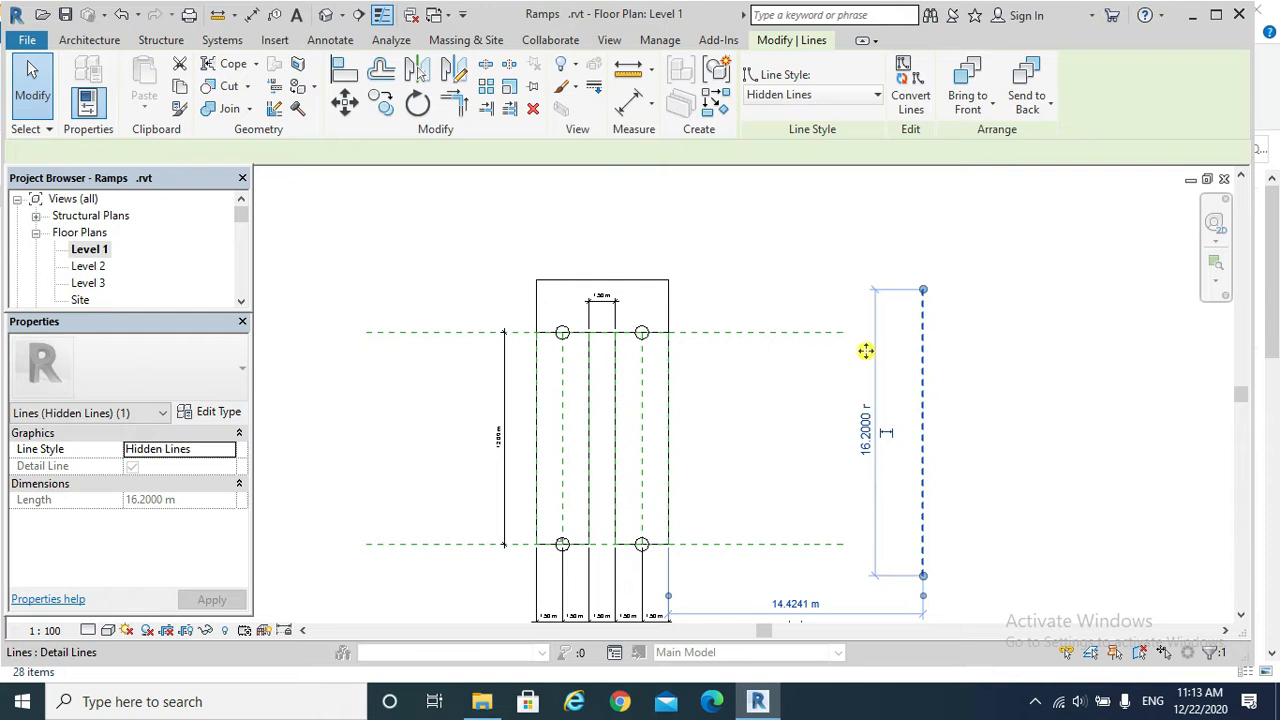
Offset copies of the vertical hidden line at 1.5 m spacing to make five parallel lines.
{"action": "left_click", "coordinate": [380, 74]}
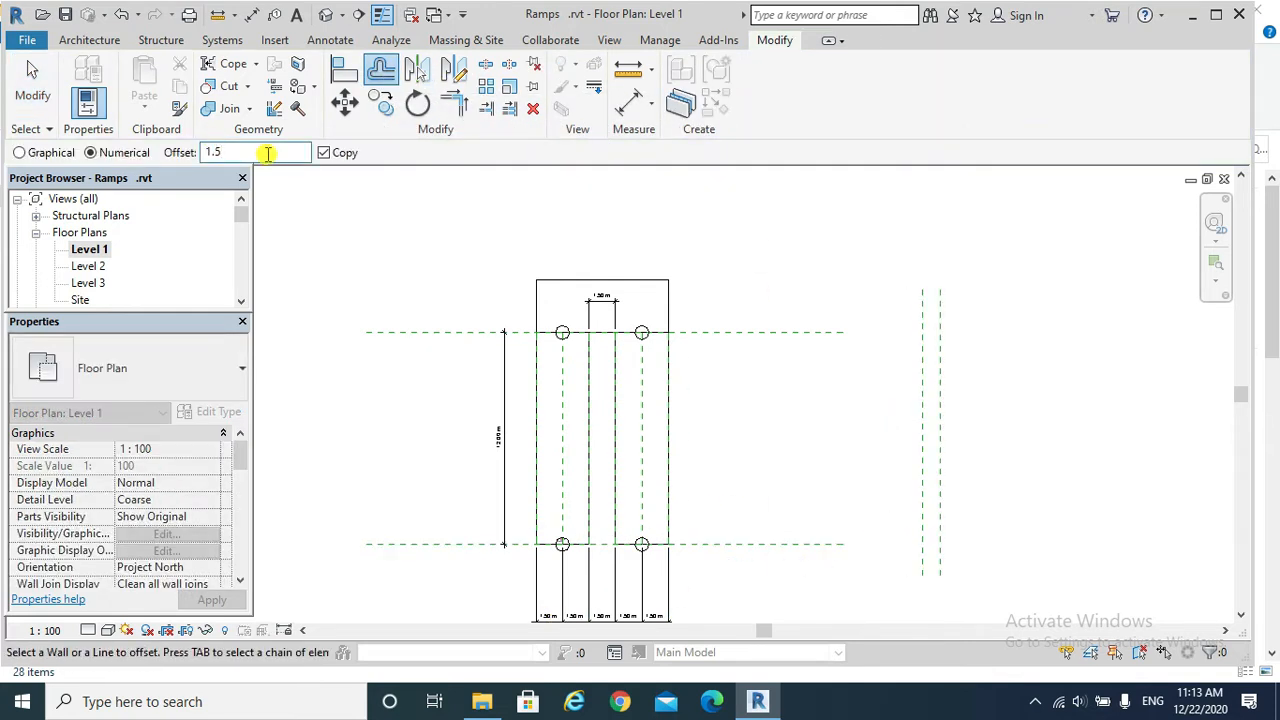
{"action": "left_click", "coordinate": [943, 417]}
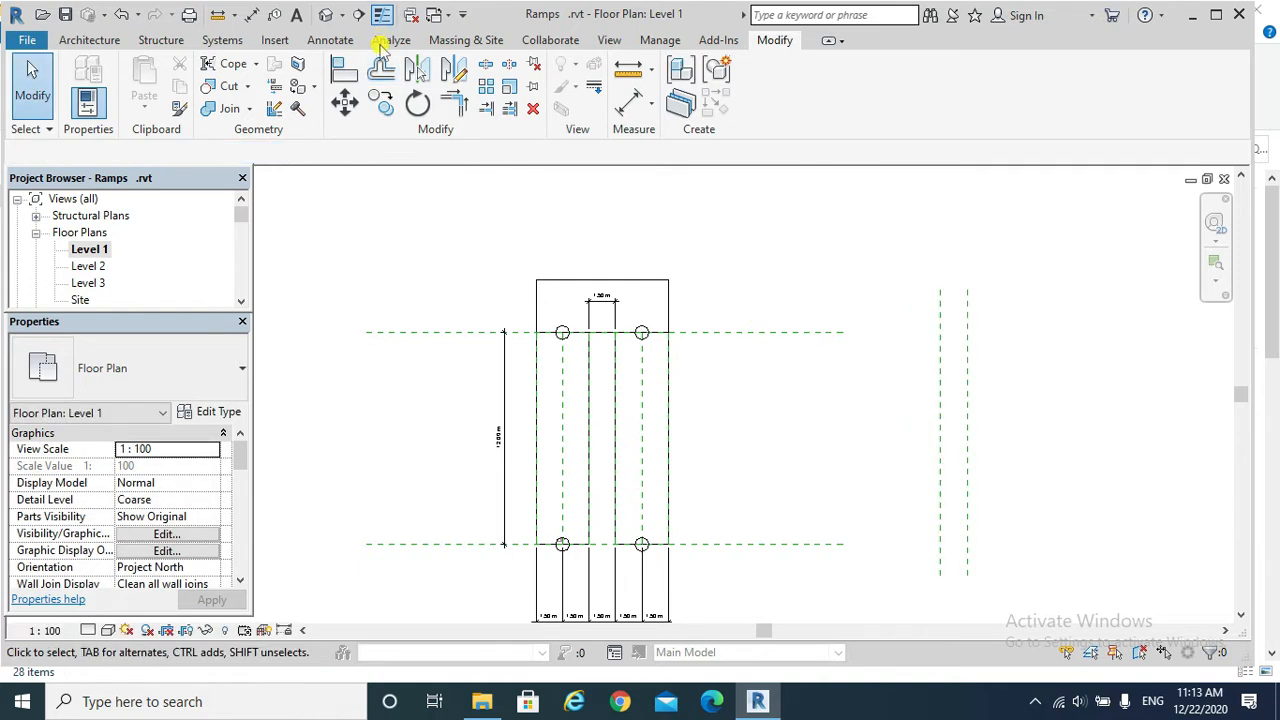
{"action": "left_click", "coordinate": [381, 68]}
{"action": "left_click", "coordinate": [970, 380]}
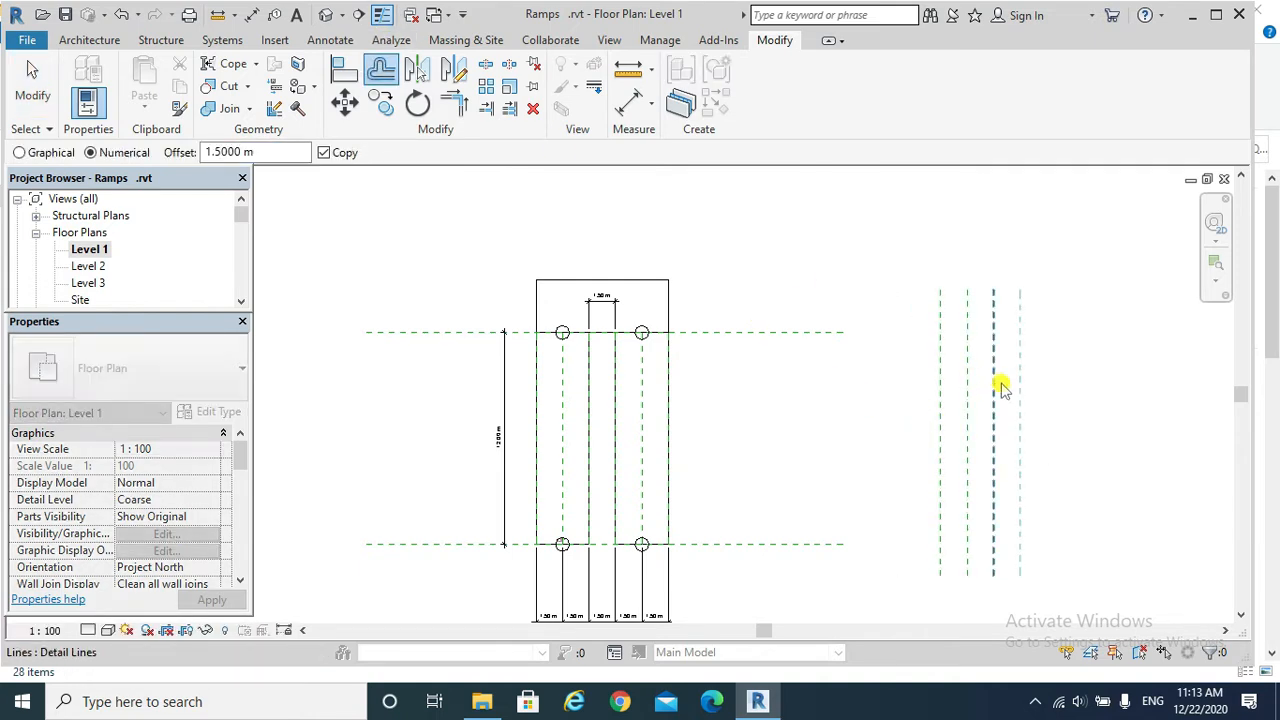
{"action": "key", "text": "Escape"}
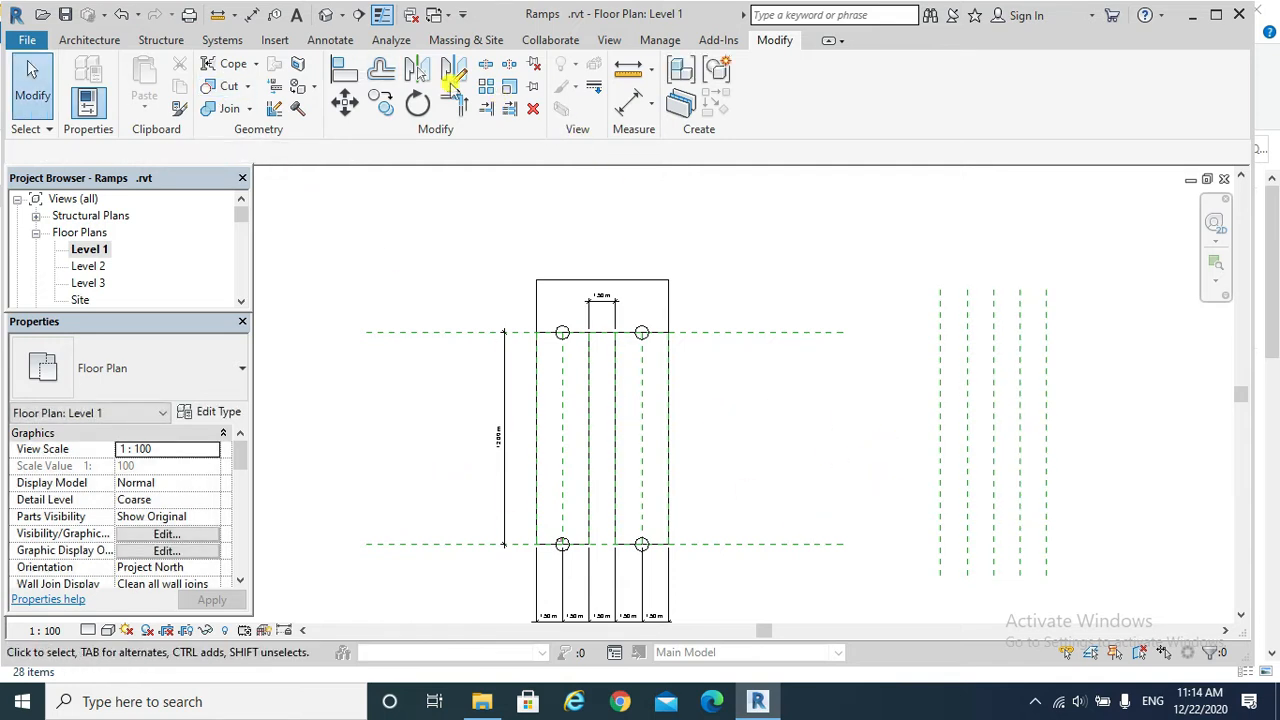
Draw a horizontal detail line about 14.8 m long across the lower ends of the five vertical lines.
{"action": "left_click", "coordinate": [330, 40]}
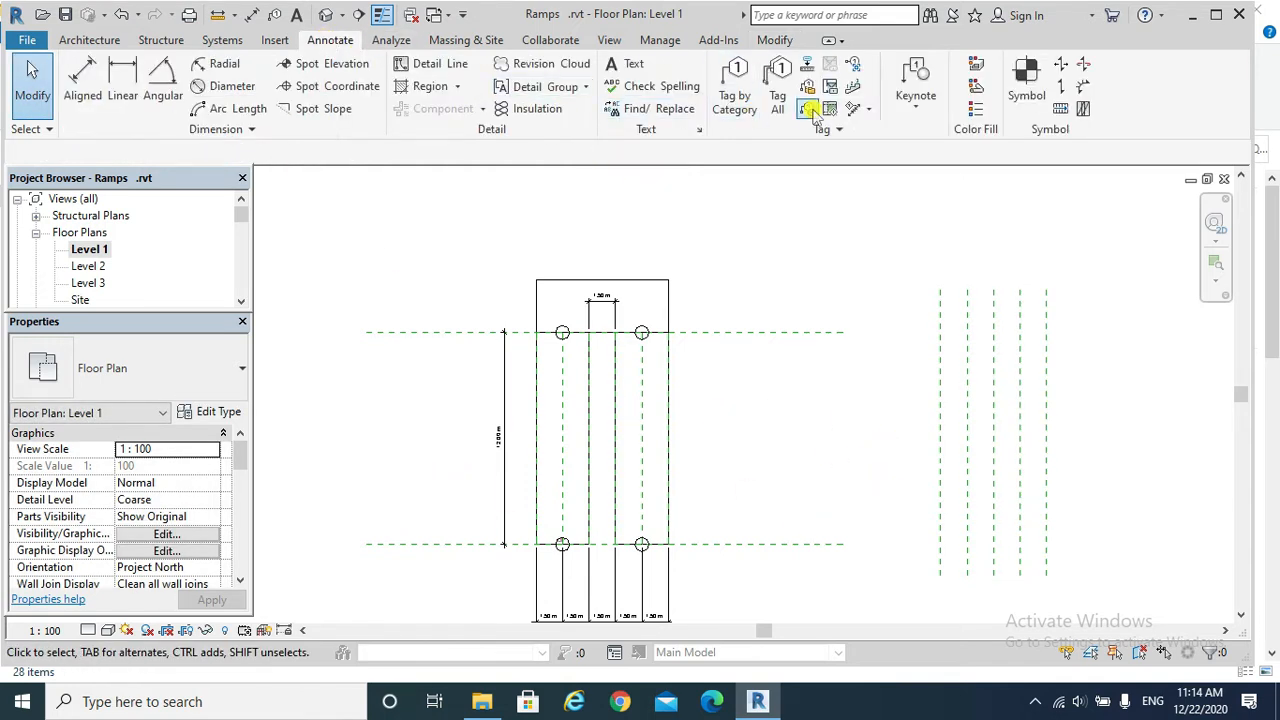
{"action": "left_click", "coordinate": [420, 63]}
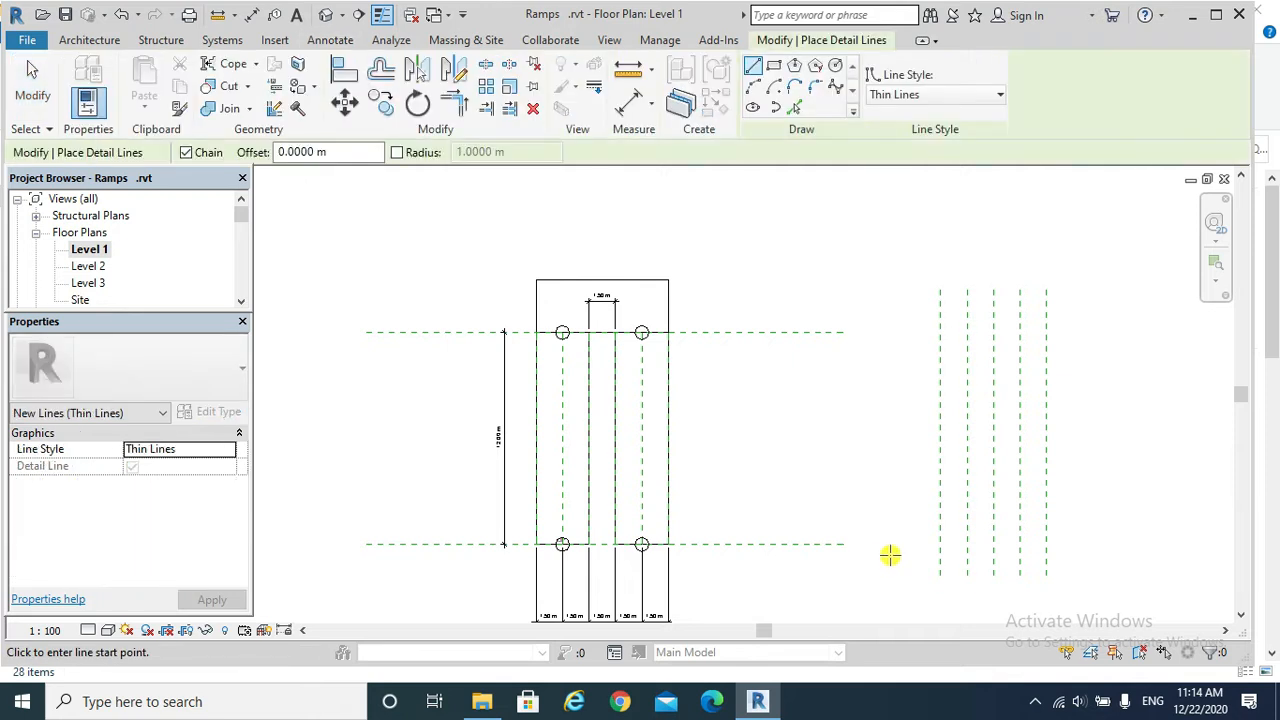
{"action": "left_click", "coordinate": [889, 555]}
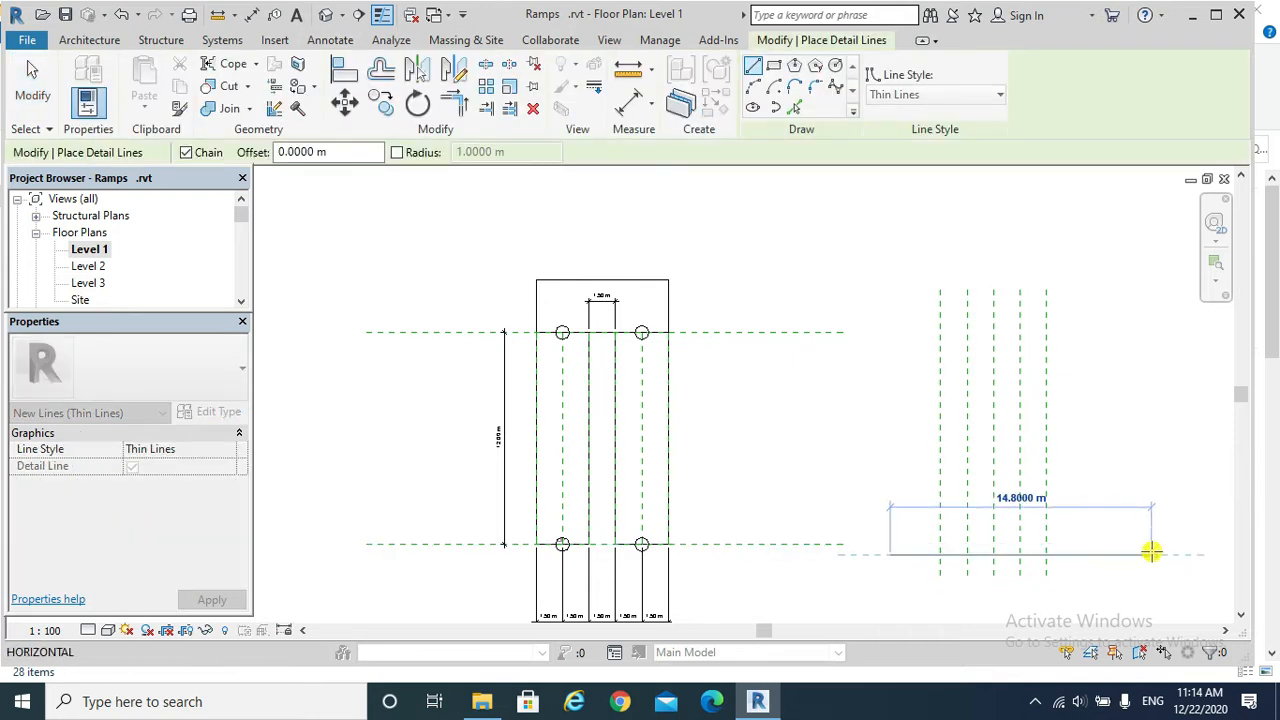
{"action": "left_click", "coordinate": [1151, 555]}
{"action": "key", "text": "Escape"}
{"action": "key", "text": "Escape"}
Change the line style of the new horizontal detail line to Hidden Lines.
{"action": "left_click", "coordinate": [1088, 555]}
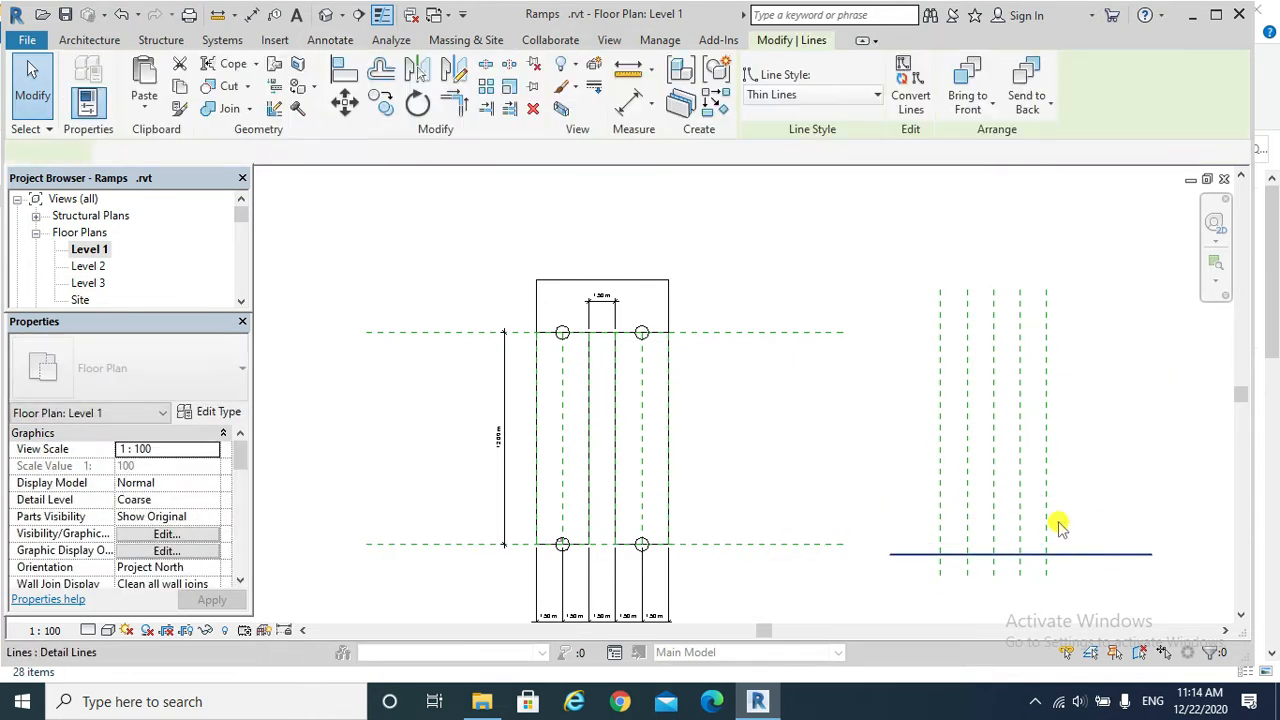
{"action": "left_click", "coordinate": [782, 94]}
{"action": "left_click", "coordinate": [800, 214]}
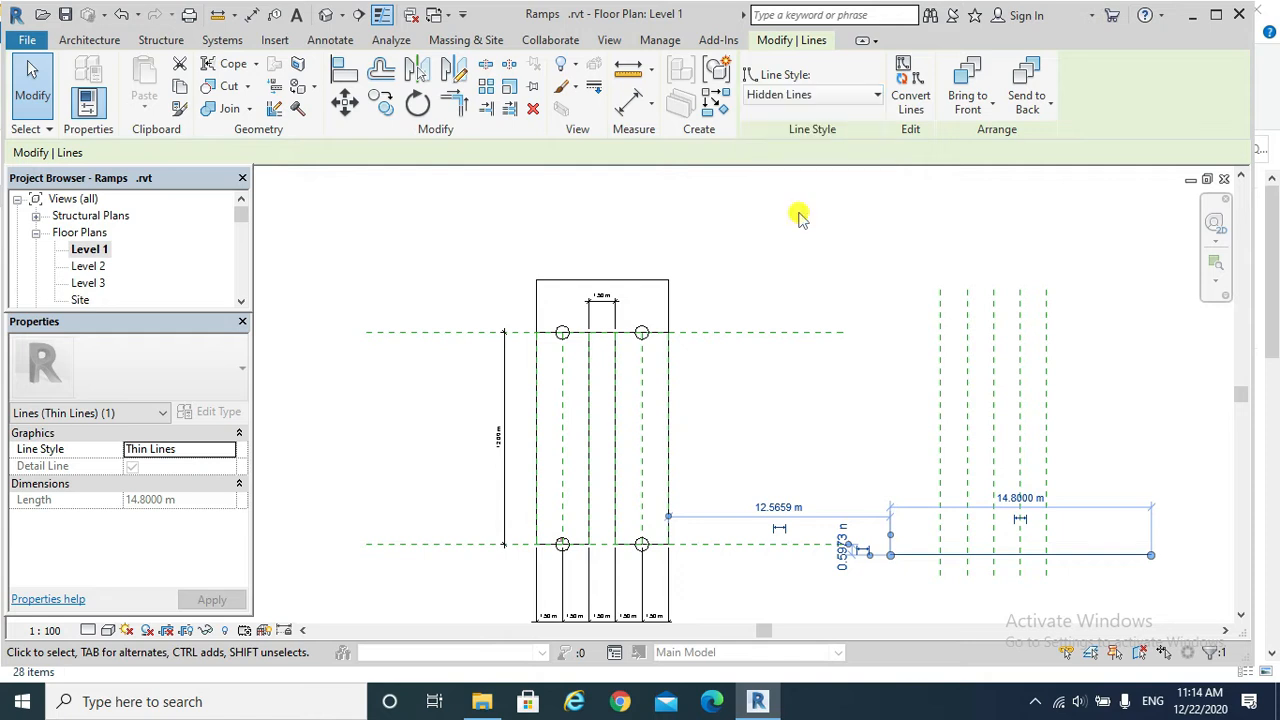
{"action": "left_click", "coordinate": [1066, 565]}
{"action": "left_click", "coordinate": [1077, 557]}
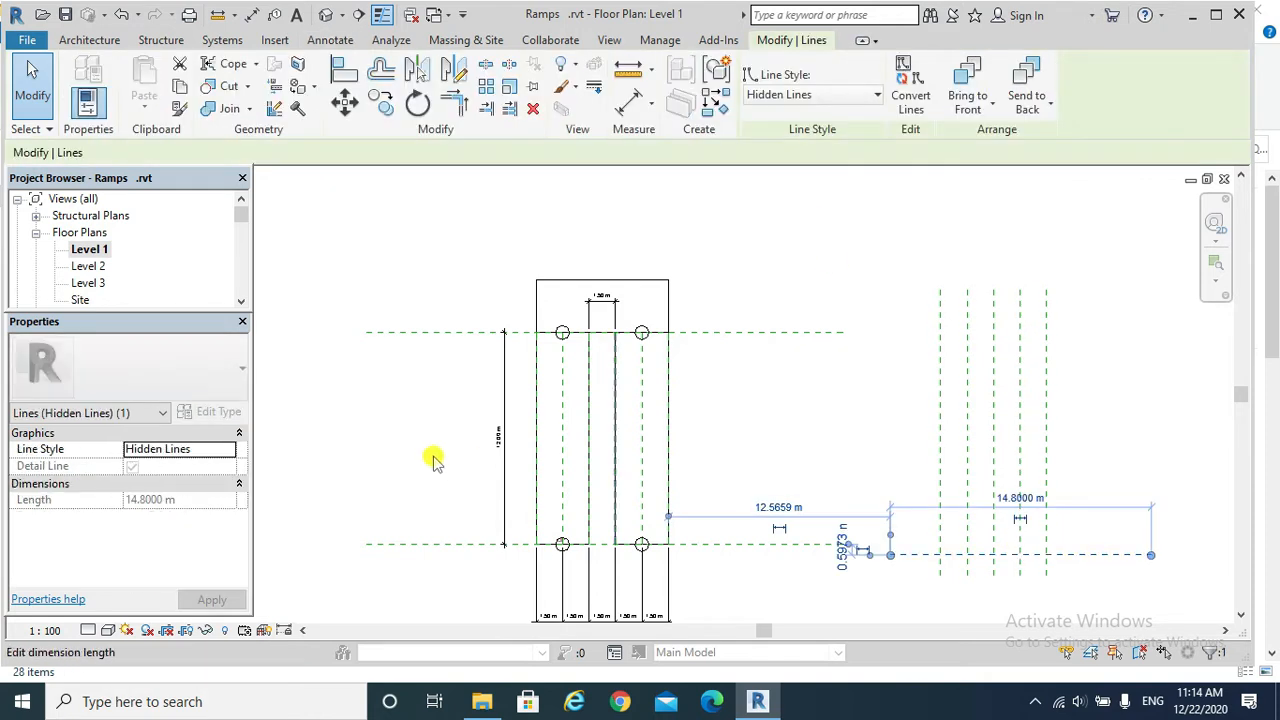
Offset a copy of the horizontal hidden line upward, matching the 12 m run length of the reference sketch.
{"action": "left_click", "coordinate": [381, 67]}
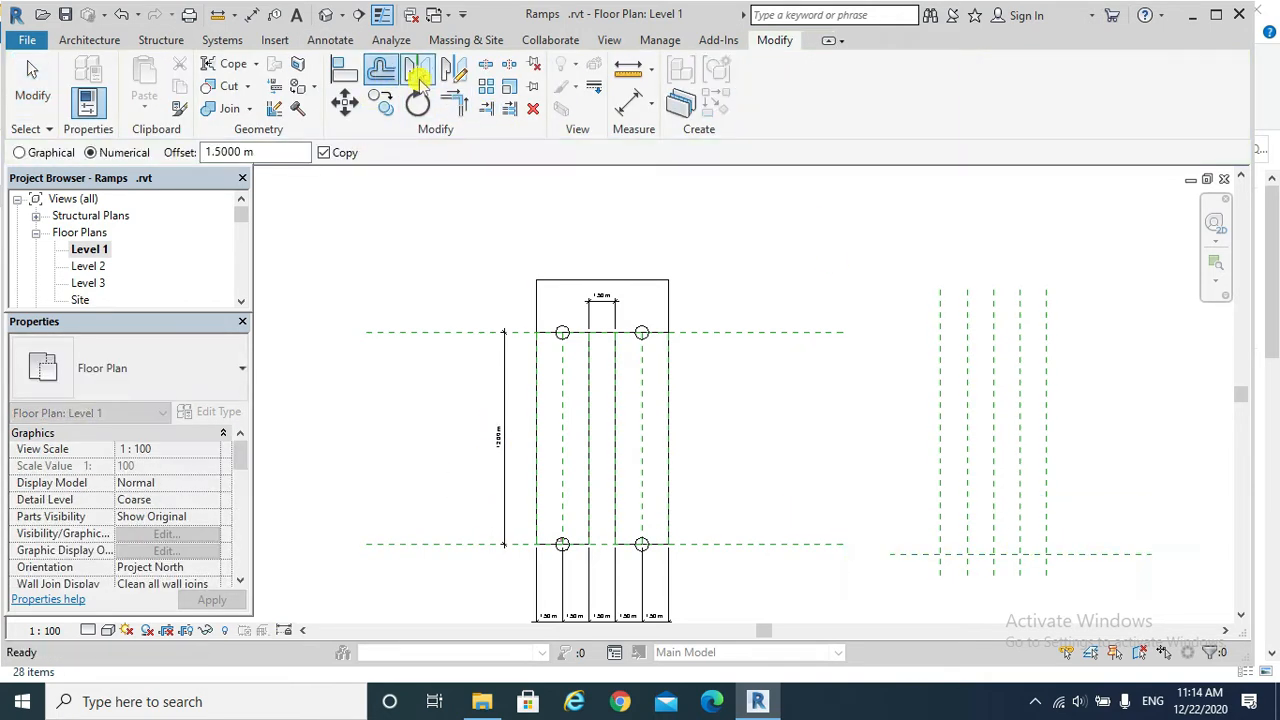
{"action": "left_click_drag", "start_coordinate": [290, 153], "coordinate": [160, 157]}
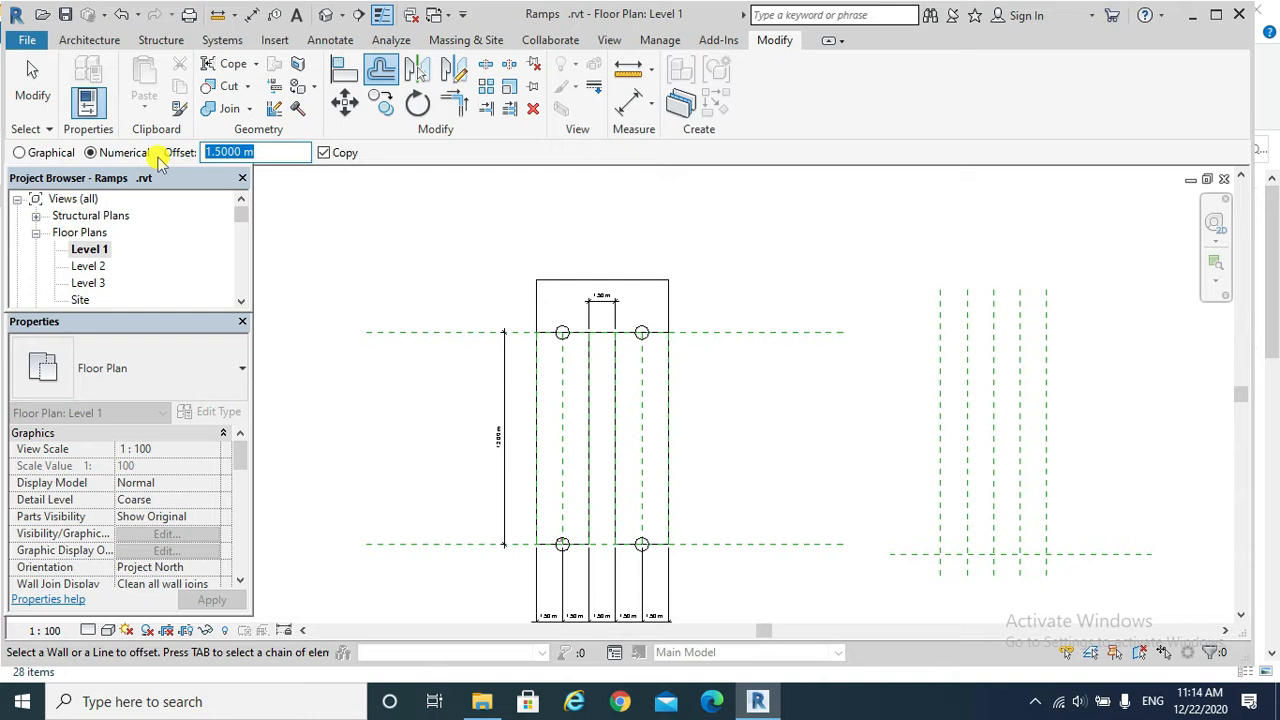
{"action": "left_click", "coordinate": [914, 553]}
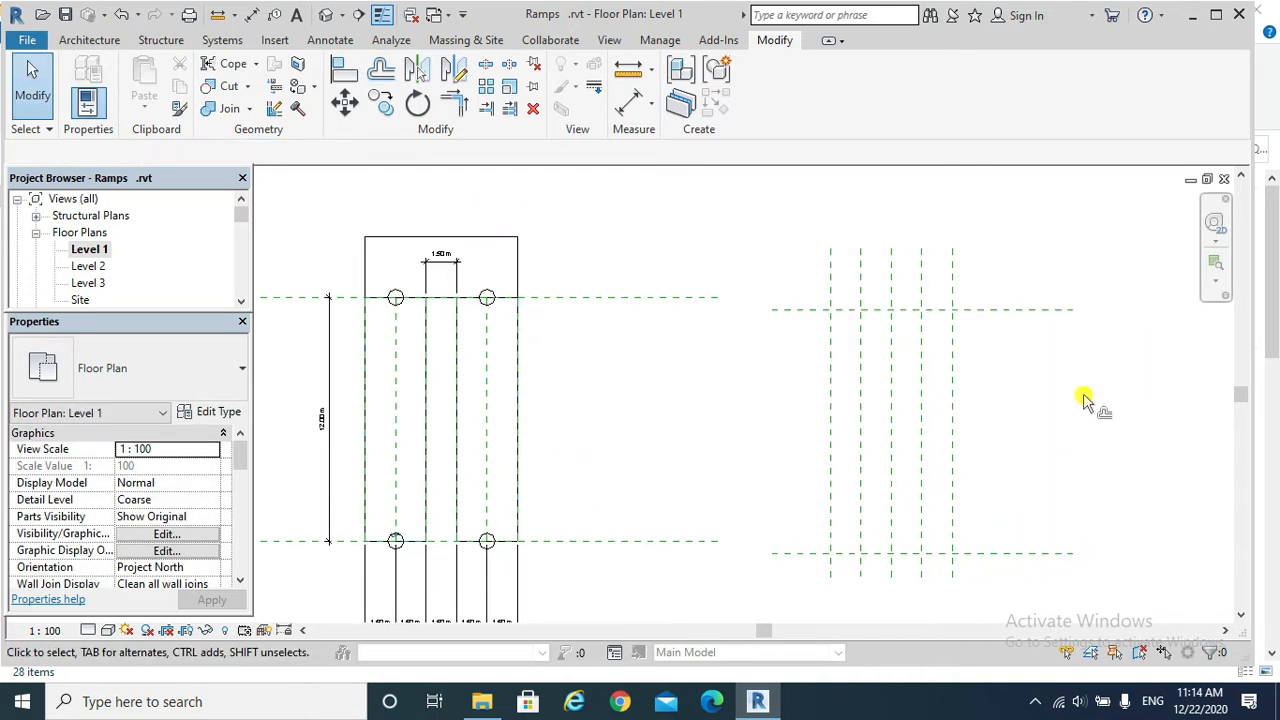
Trim the five vertical hidden lines back to the upper horizontal line with Trim/Extend Multiple Elements.
{"action": "left_click_drag", "start_coordinate": [1059, 406], "coordinate": [800, 477]}
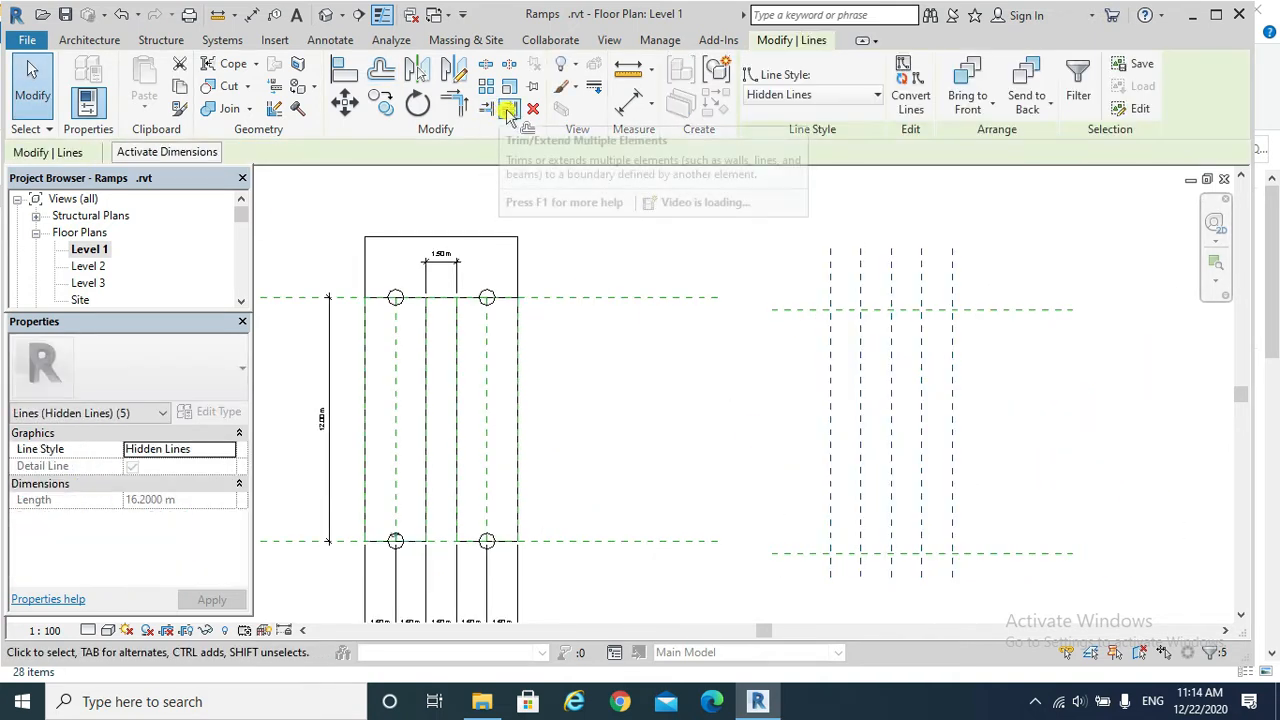
{"action": "key", "text": "Escape"}
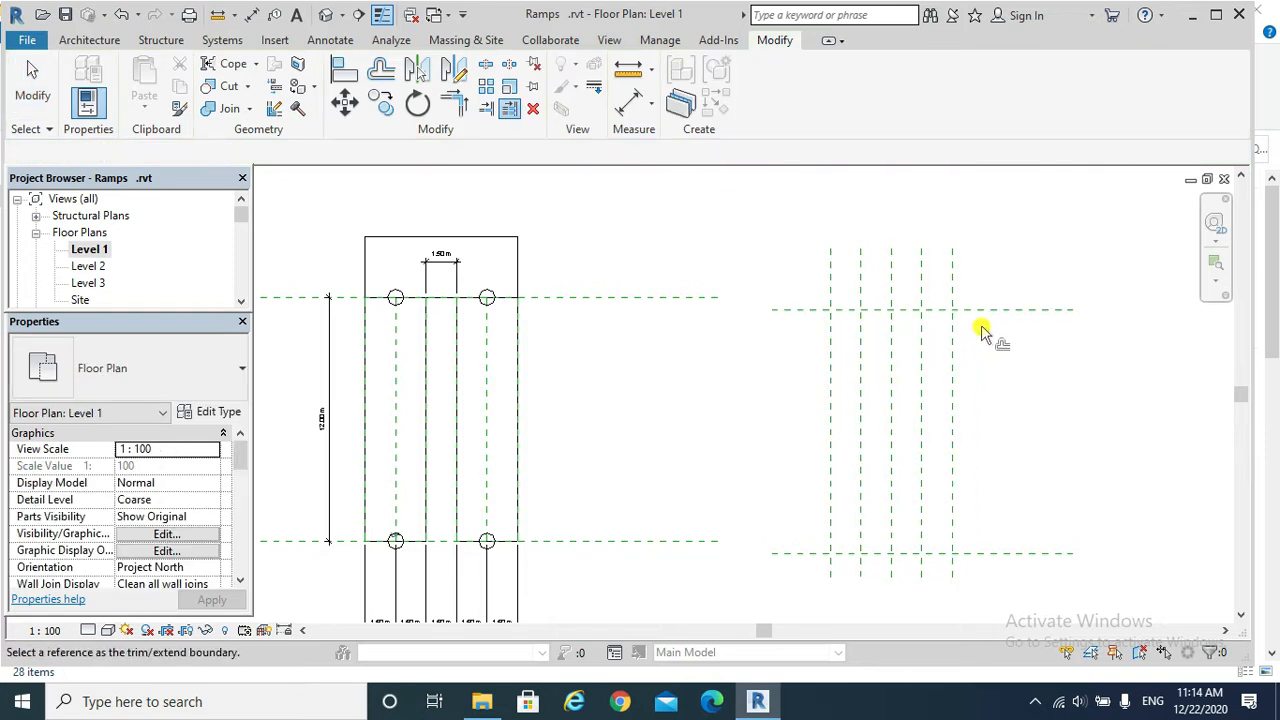
{"action": "left_click_drag", "start_coordinate": [979, 325], "coordinate": [756, 380]}
{"action": "key", "text": "Escape"}
Examine the existing U-shaped ramp's levels and width, and its type's maximum incline length and maximum slope.
{"action": "scroll", "coordinate": [965, 428], "scroll_direction": "up", "scroll_amount": 2}
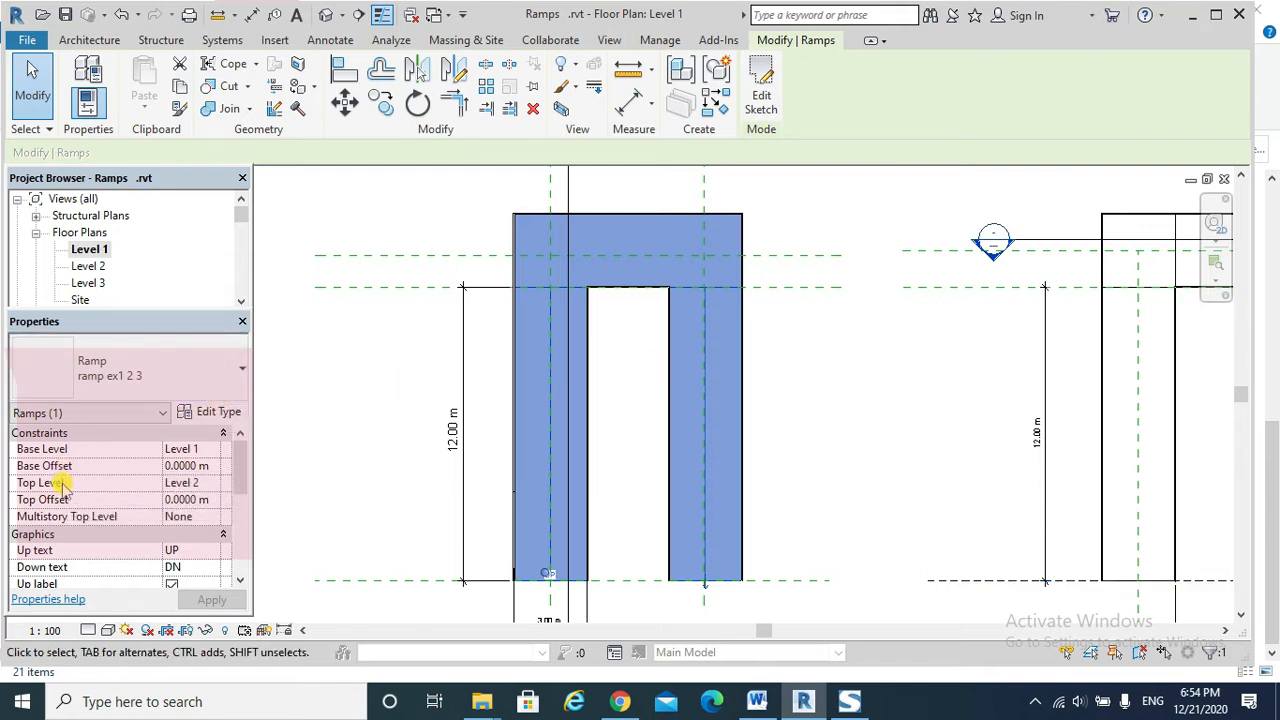
{"action": "scroll", "coordinate": [240, 485], "scroll_direction": "down", "scroll_amount": 4}
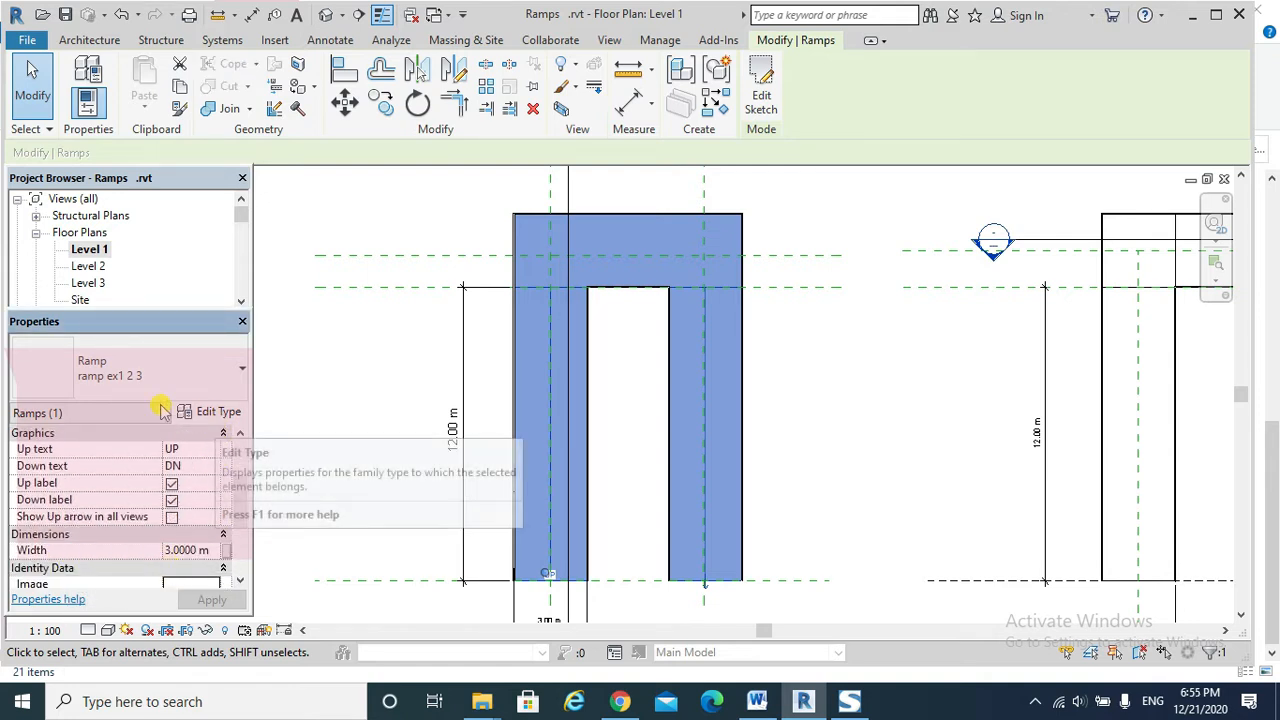
{"action": "left_click", "coordinate": [212, 413]}
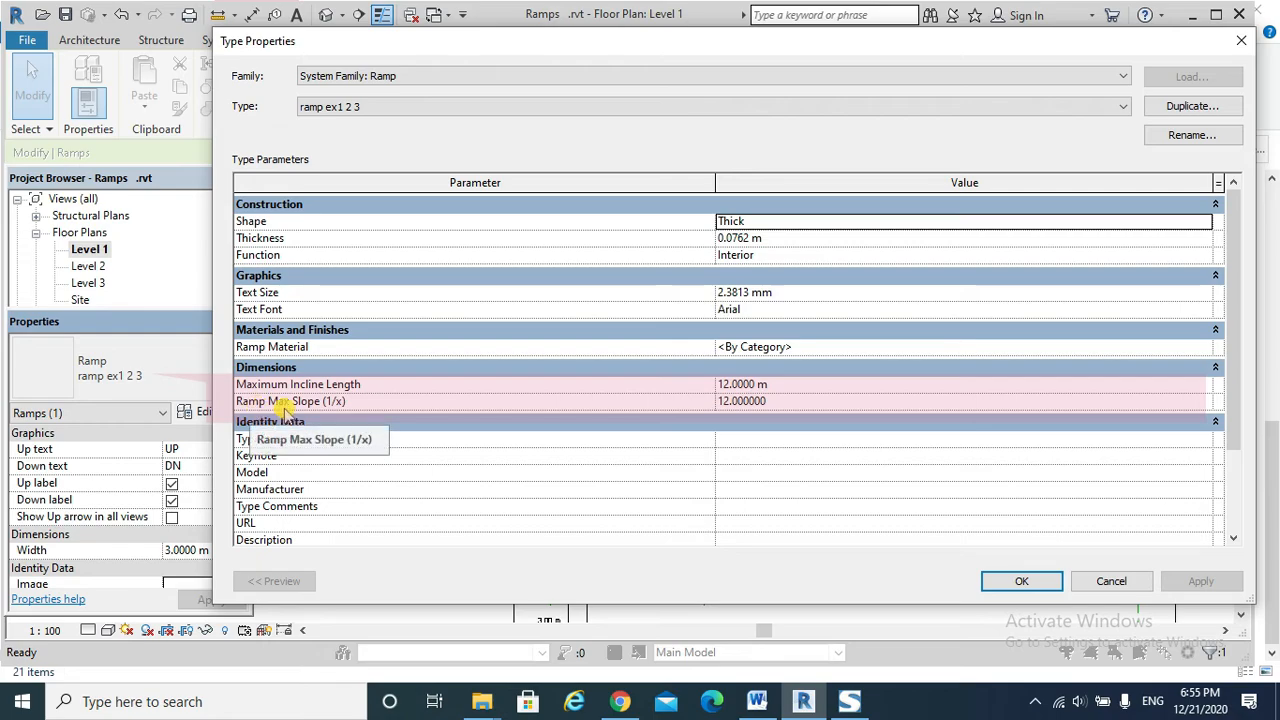
{"action": "left_click", "coordinate": [1018, 581]}
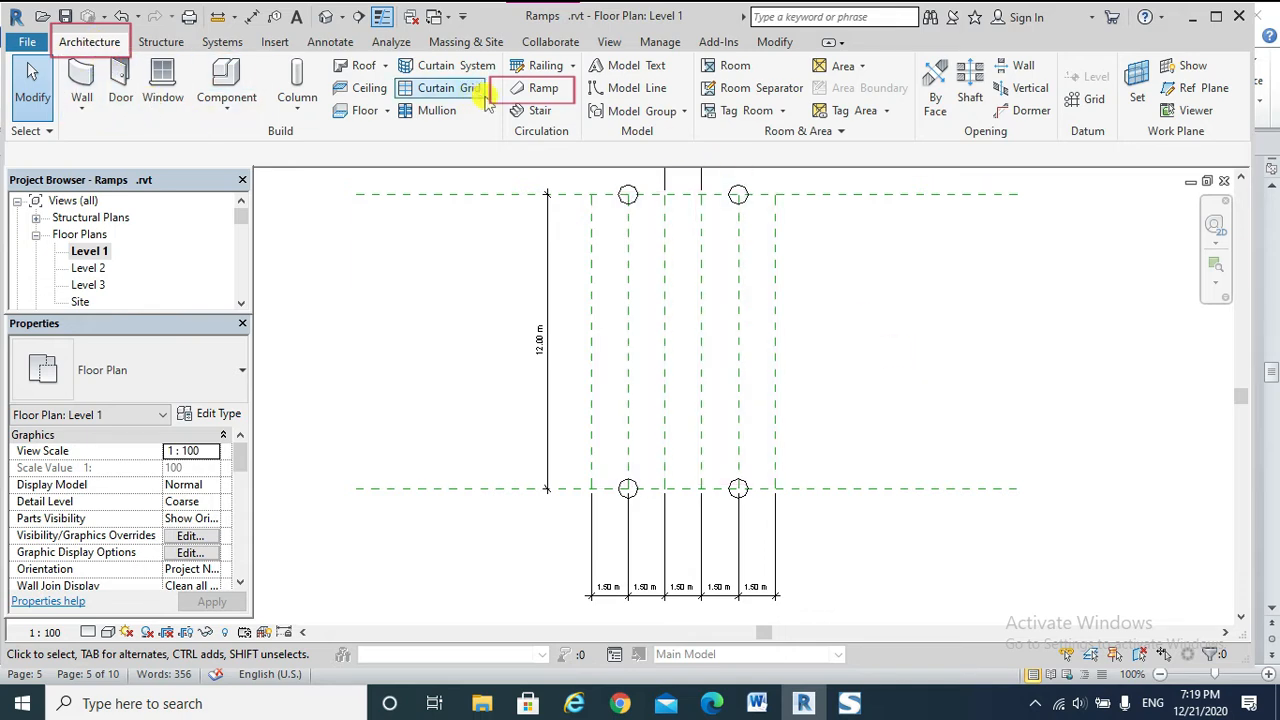
Start a ramp sketch with type ramp ex1 2 3, checking its levels, width, maximum incline length and slope.
{"action": "left_click", "coordinate": [535, 88]}
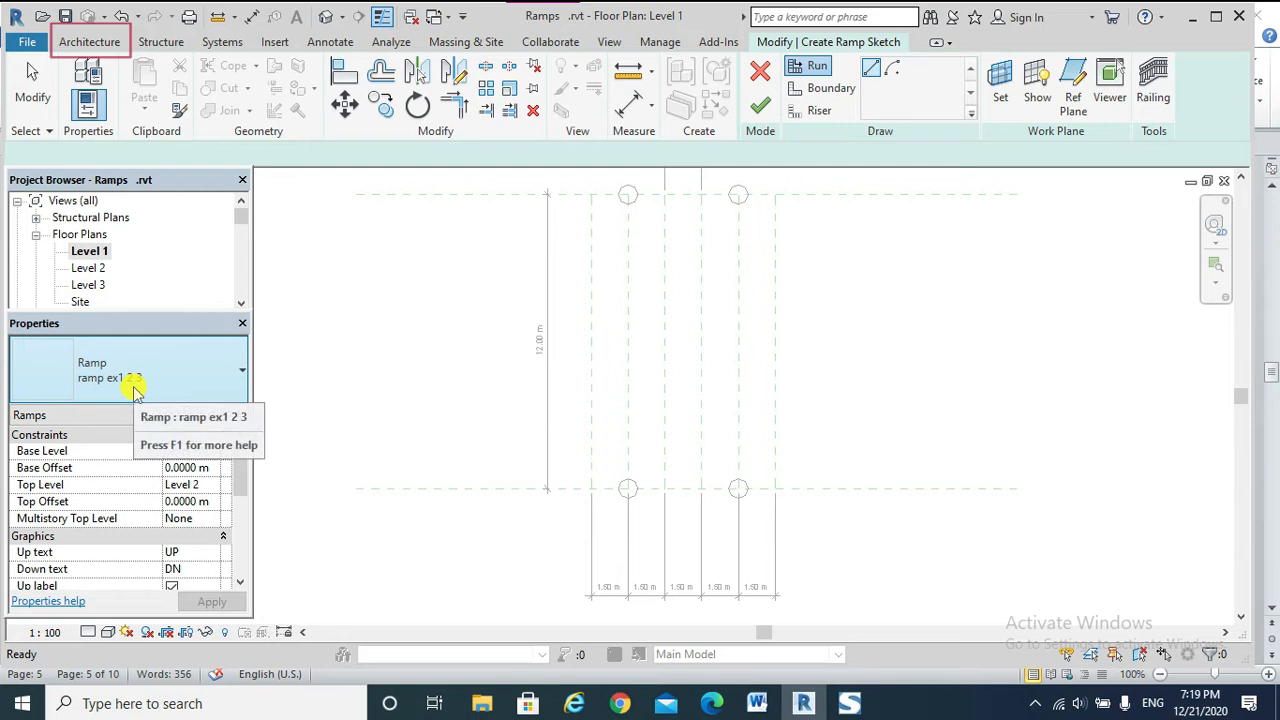
{"action": "left_click", "coordinate": [228, 451]}
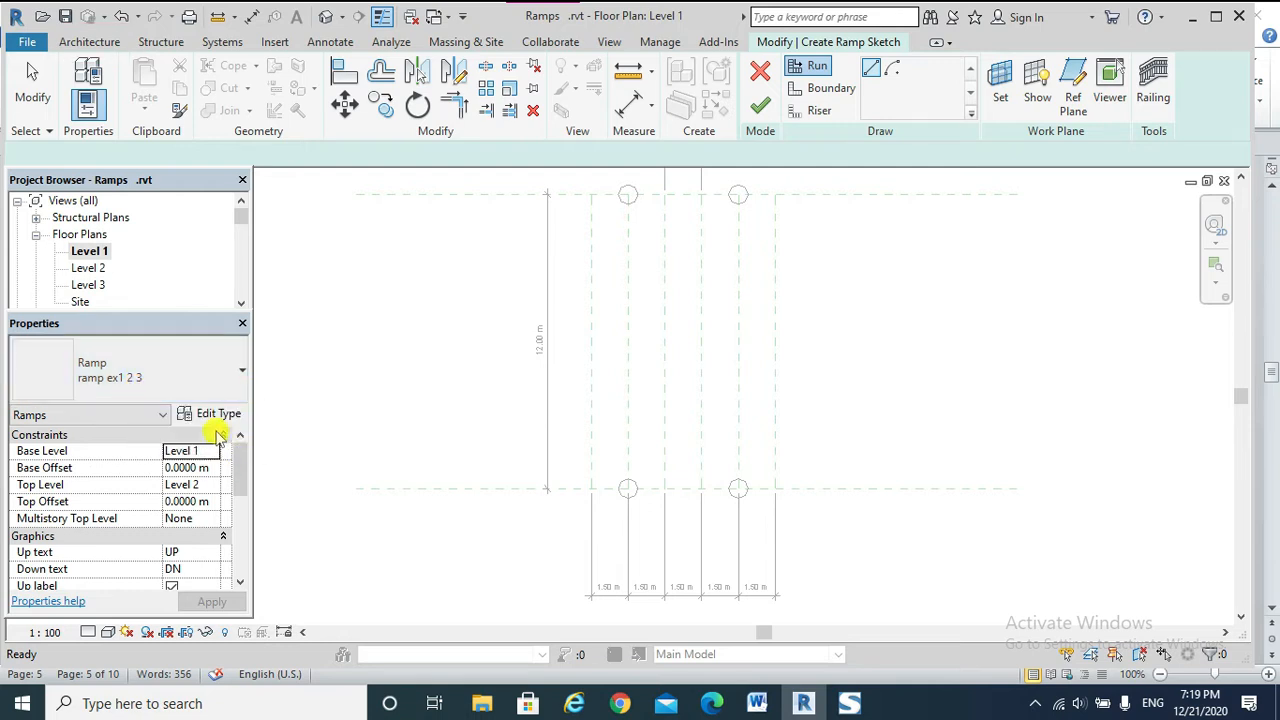
{"action": "left_click", "coordinate": [222, 414]}
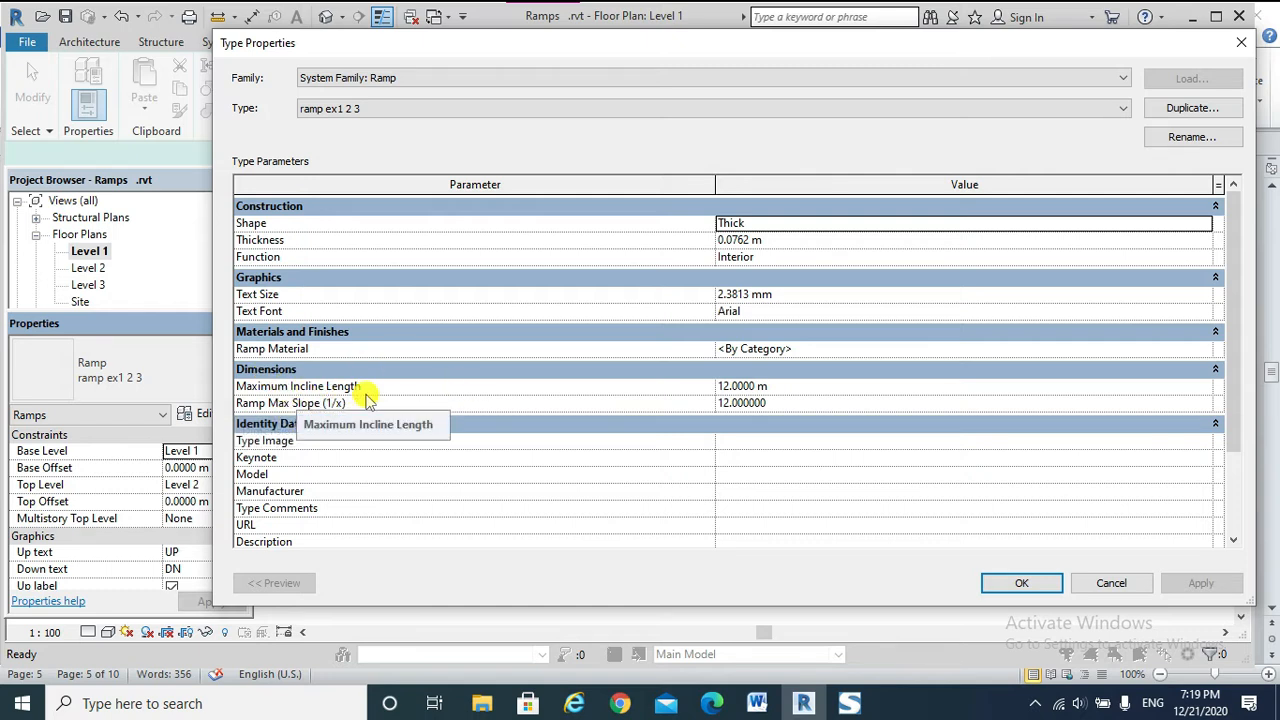
{"action": "left_click", "coordinate": [1016, 583]}
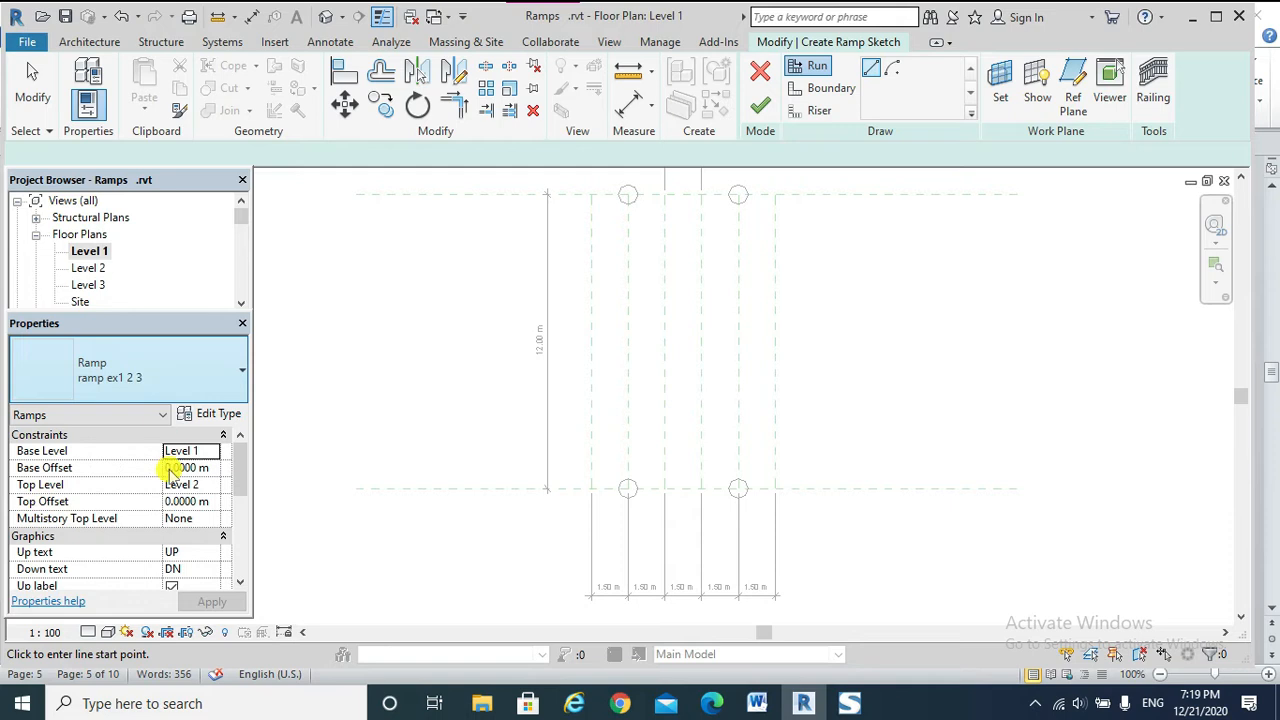
{"action": "scroll", "coordinate": [192, 520], "scroll_direction": "down", "scroll_amount": 5}
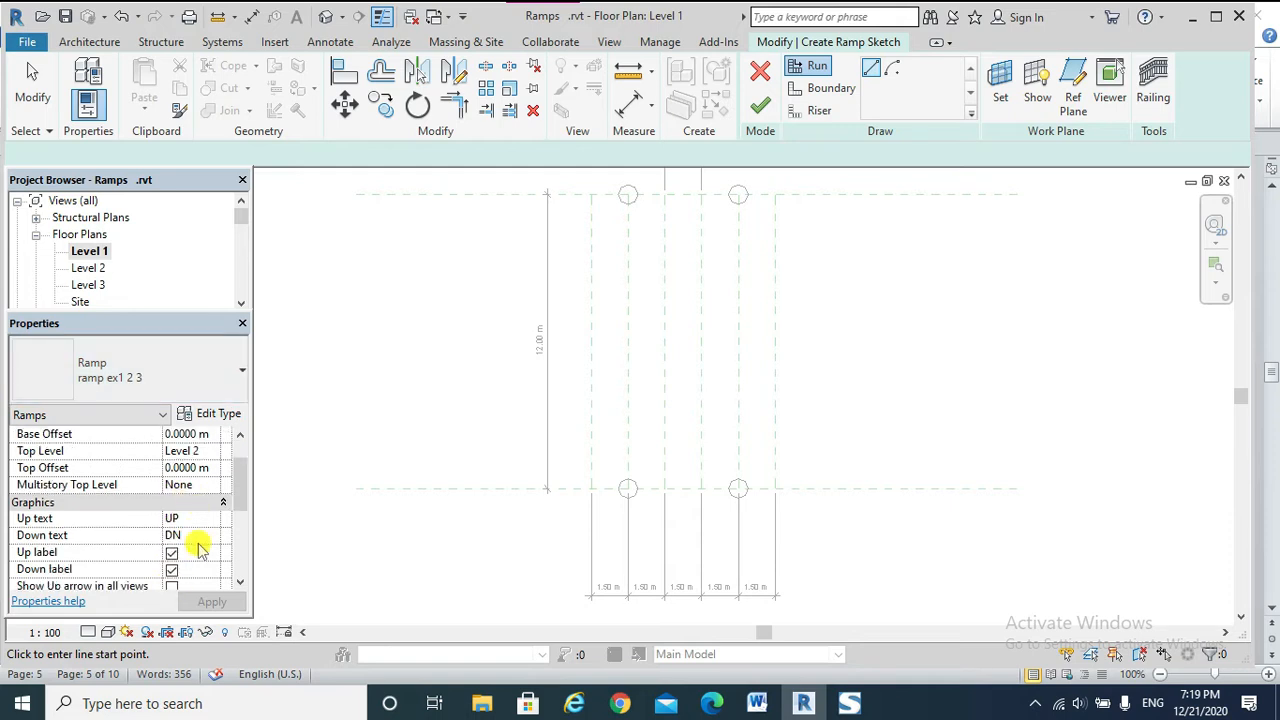
{"action": "scroll", "coordinate": [400, 505], "scroll_direction": "up", "scroll_amount": 2}
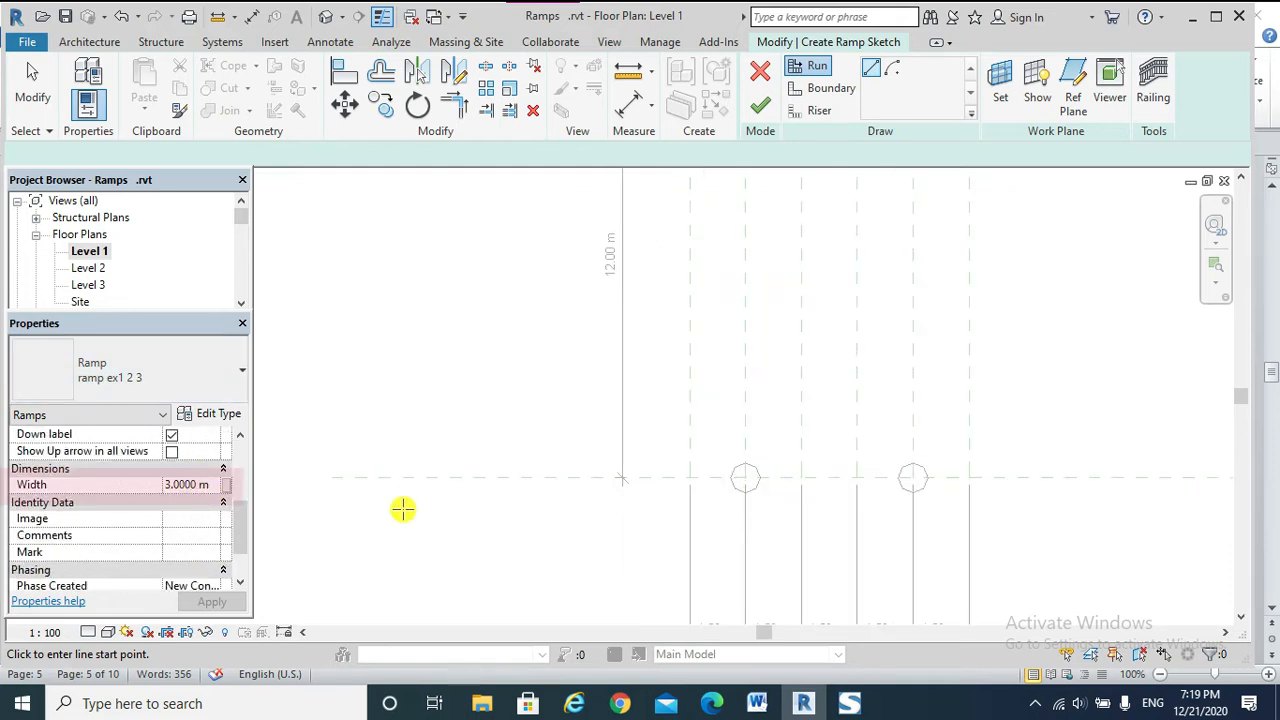
{"action": "scroll", "coordinate": [811, 357], "scroll_direction": "down", "scroll_amount": 3}
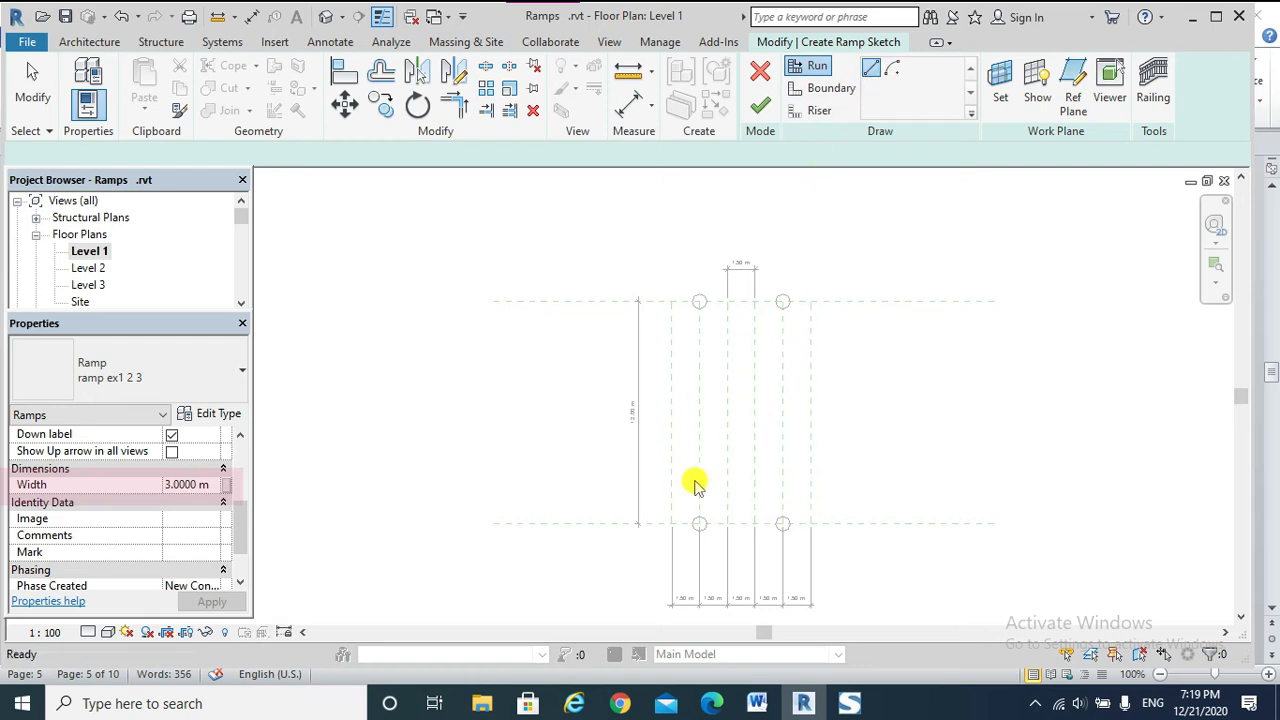
Sketch two parallel 12 m runs, up the first pair of circle centres and down the second, and finish the U-shaped ramp.
{"action": "left_click", "coordinate": [697, 525]}
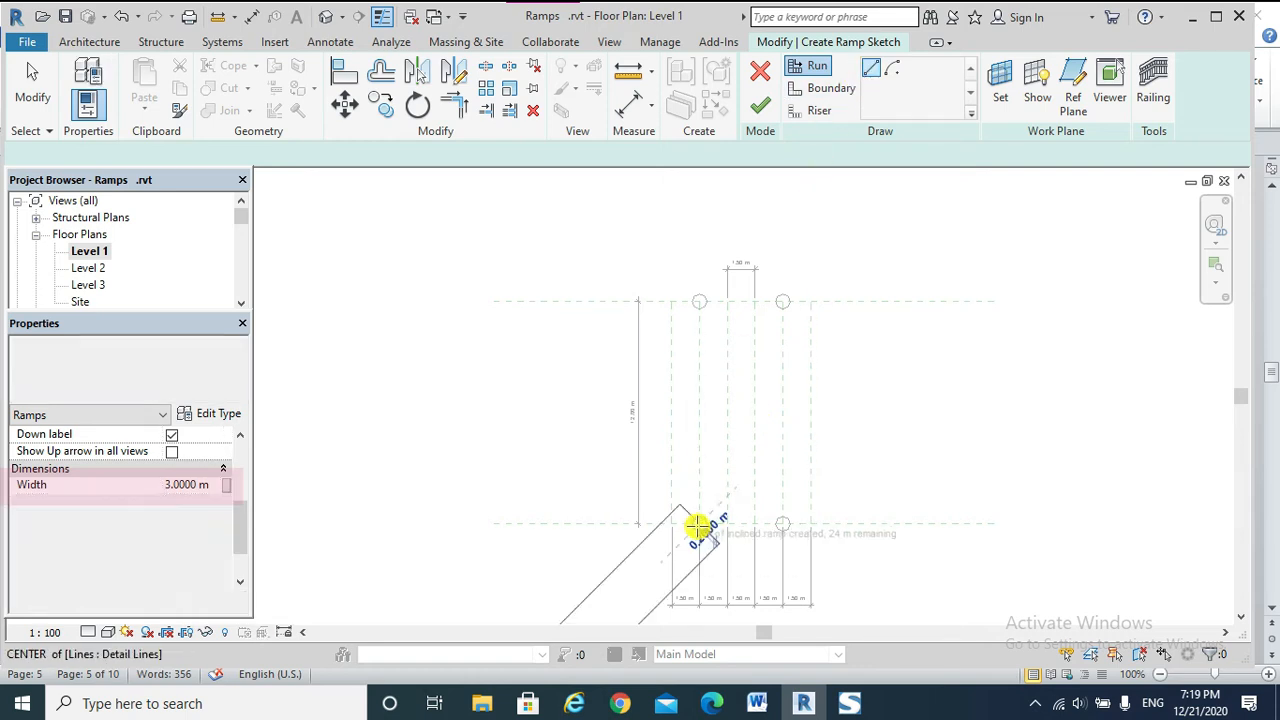
{"action": "left_click", "coordinate": [699, 302]}
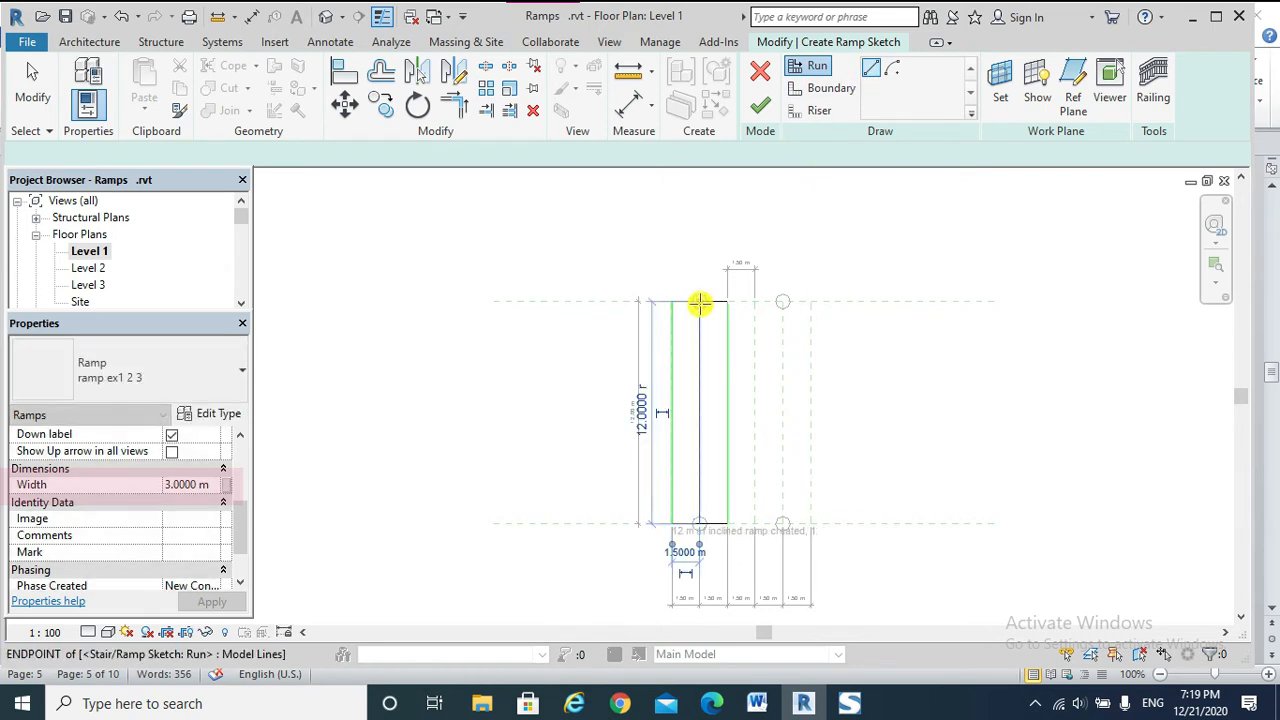
{"action": "left_click", "coordinate": [783, 302]}
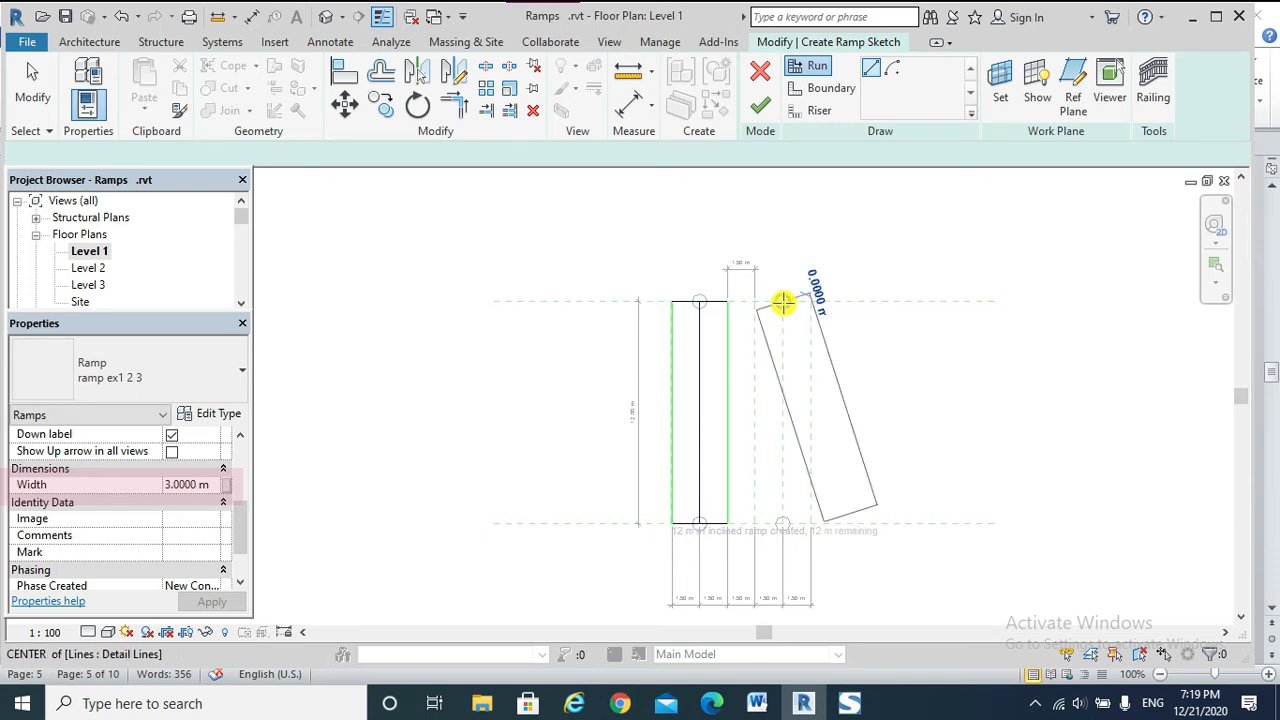
{"action": "left_click", "coordinate": [786, 525]}
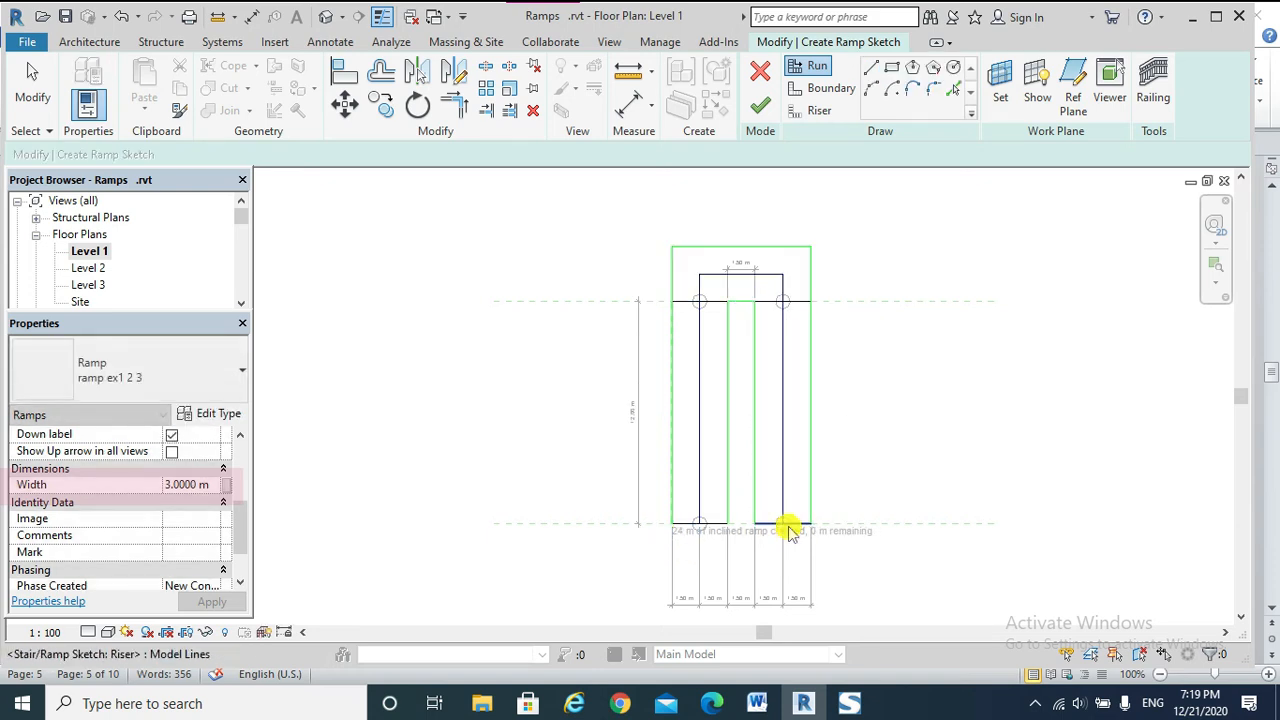
{"action": "left_click", "coordinate": [763, 110]}
Inspect the finished U-shaped ramp in the 3D view.
{"action": "scroll", "coordinate": [854, 471], "scroll_direction": "down", "scroll_amount": 2}
{"action": "scroll", "coordinate": [794, 466], "scroll_direction": "up", "scroll_amount": 3}
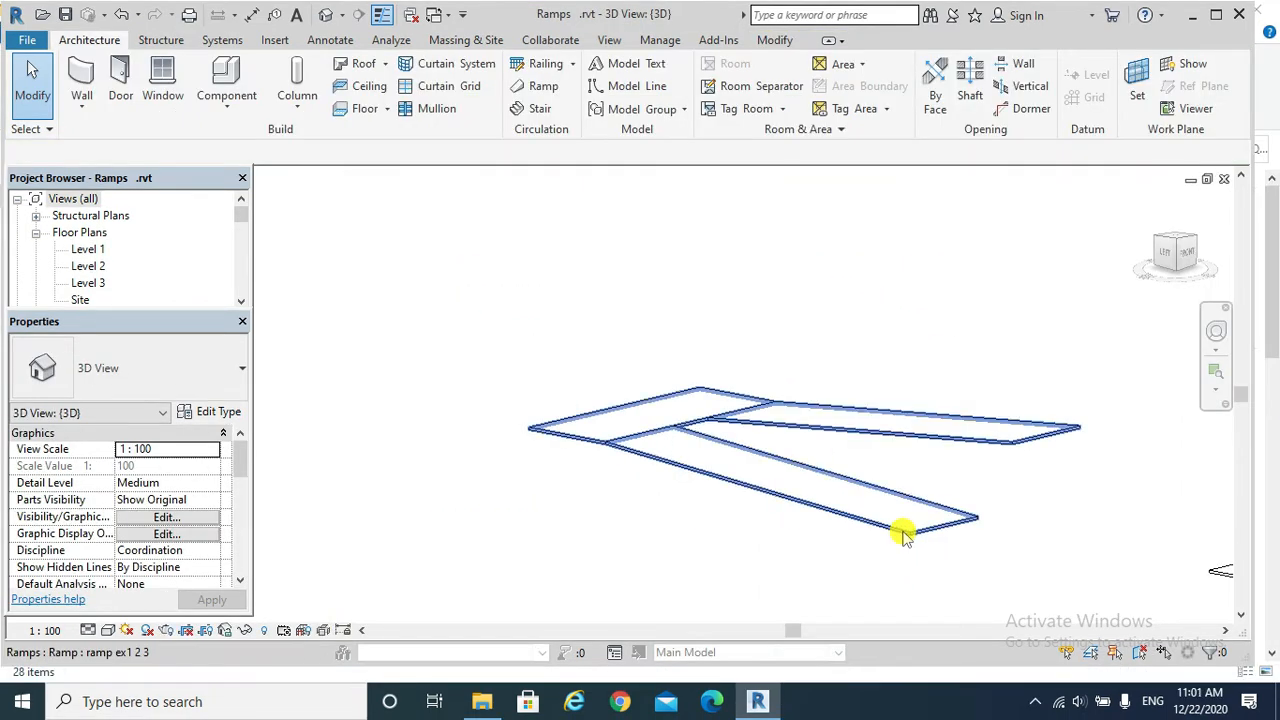
{"action": "left_click", "coordinate": [903, 535]}
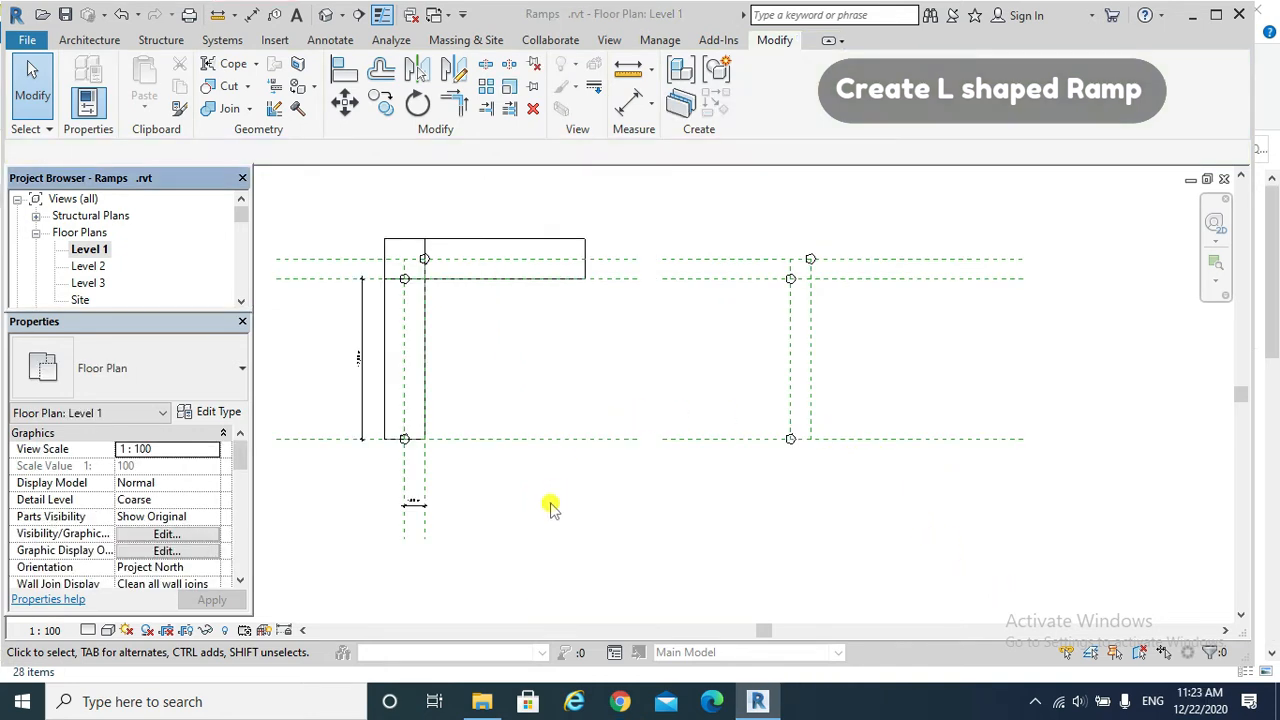
{"action": "left_click_drag", "start_coordinate": [927, 468], "coordinate": [742, 272]}
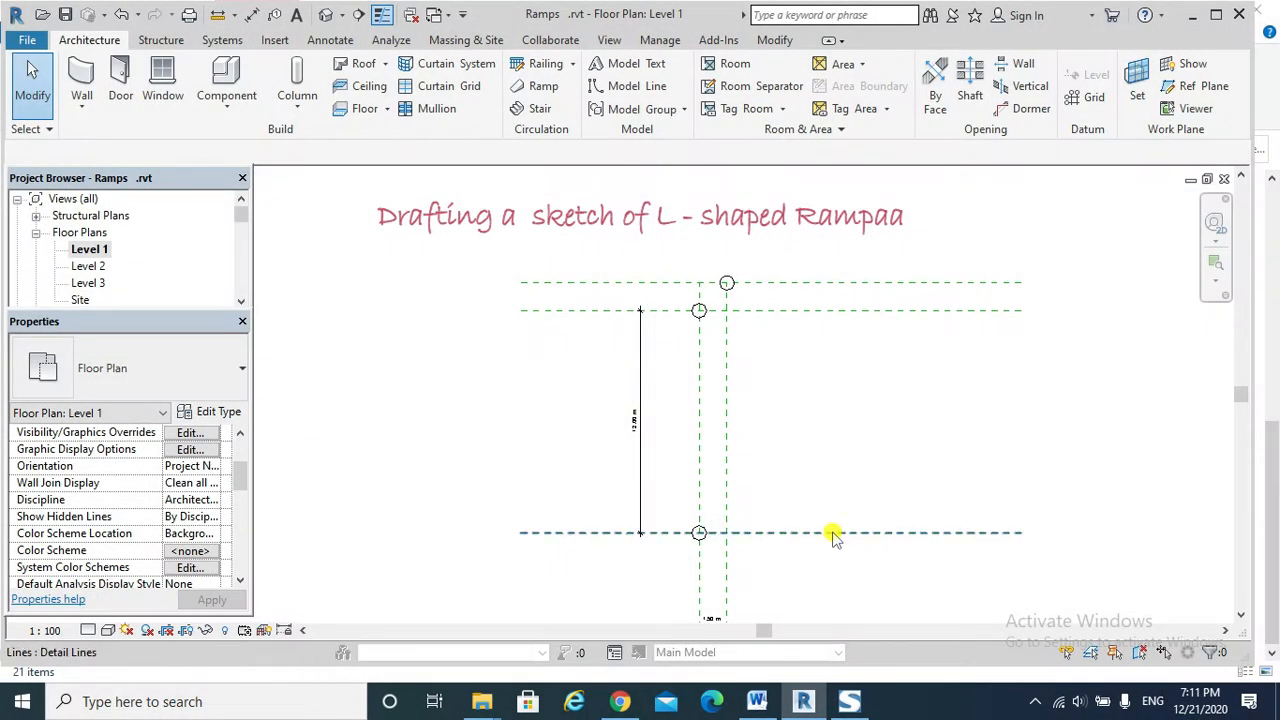
{"action": "left_click", "coordinate": [699, 311]}
{"action": "left_click", "coordinate": [680, 535]}
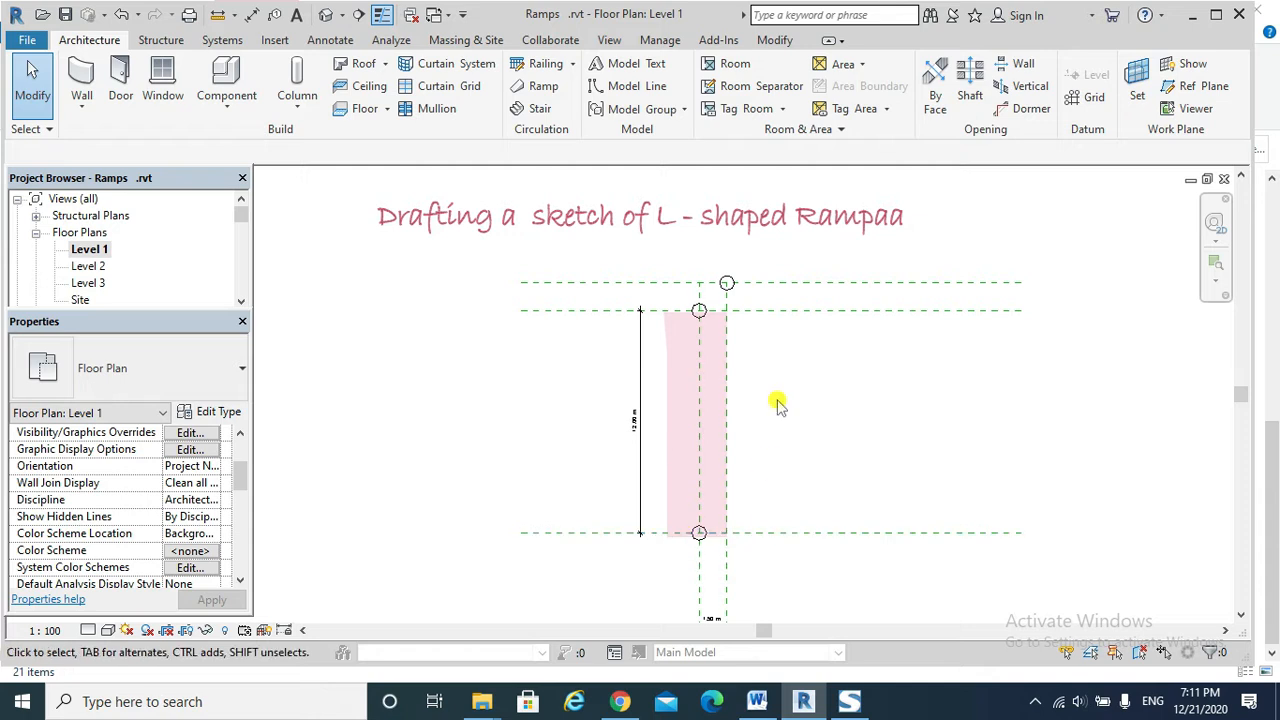
{"action": "left_click", "coordinate": [726, 286]}
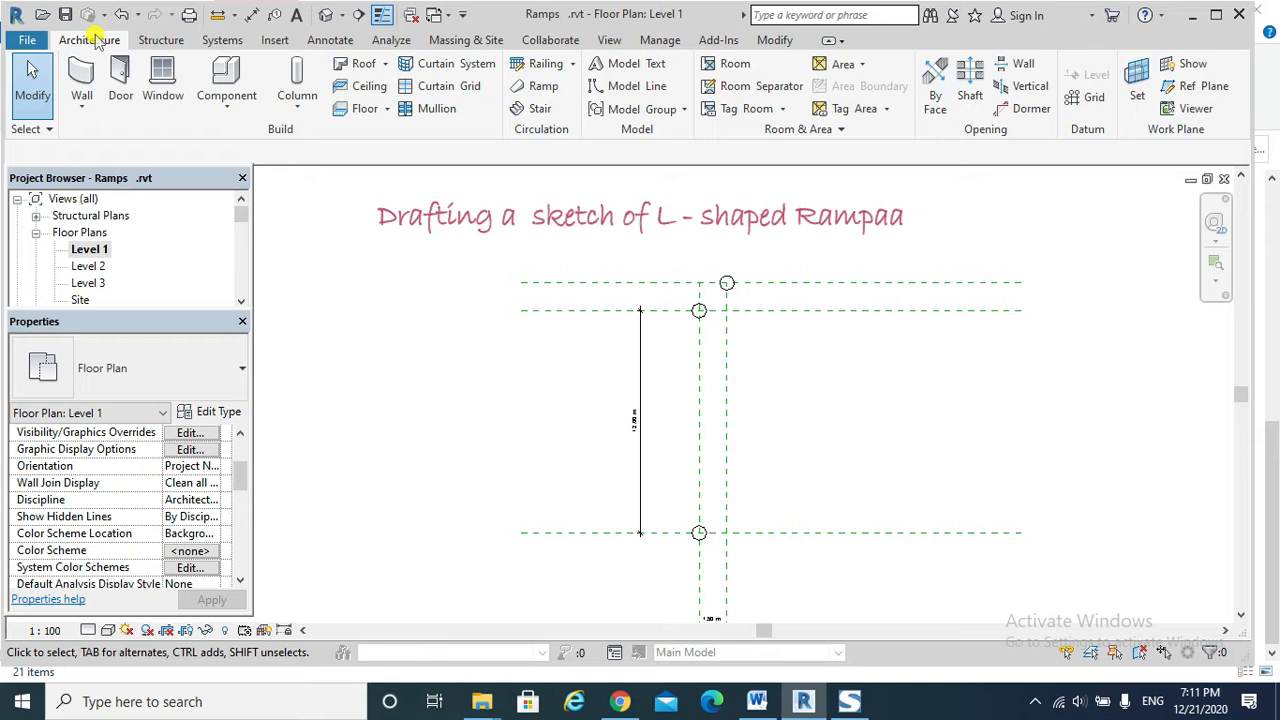
Start a ramp sketch with type ramp ex1 2 3 and check its maximum incline length and maximum slope.
{"action": "left_click", "coordinate": [549, 87]}
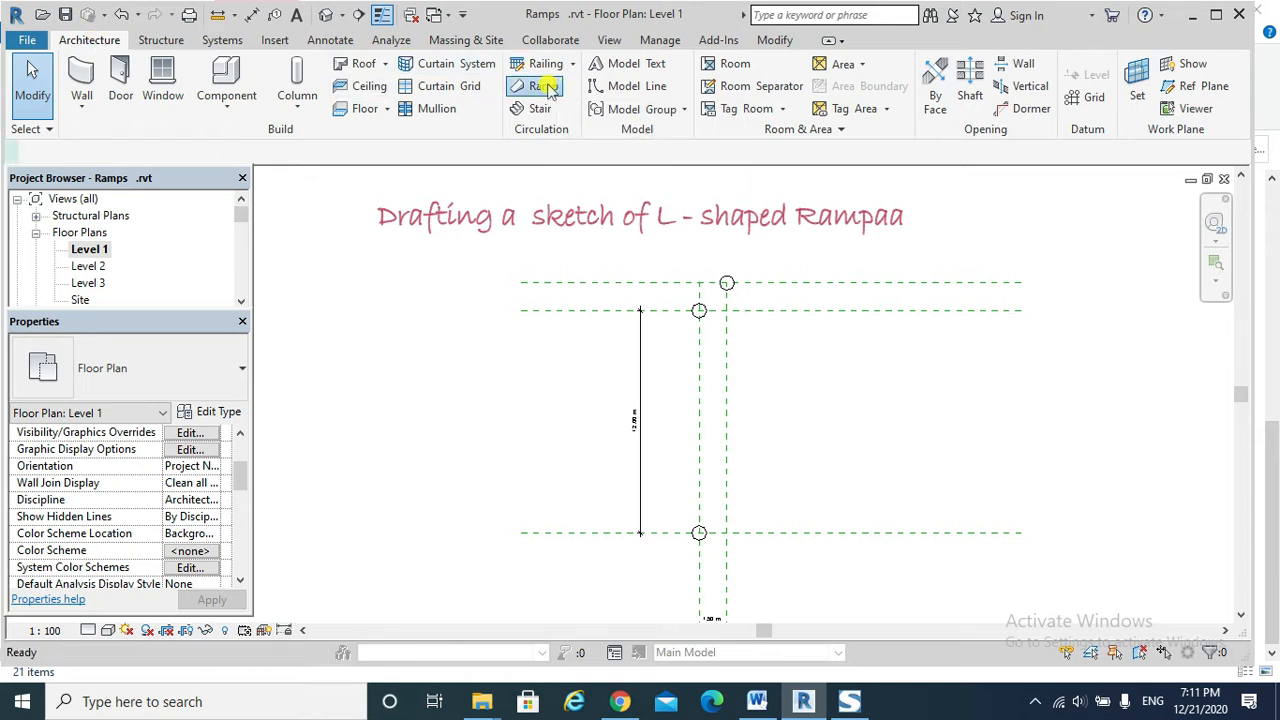
{"action": "left_click", "coordinate": [240, 365]}
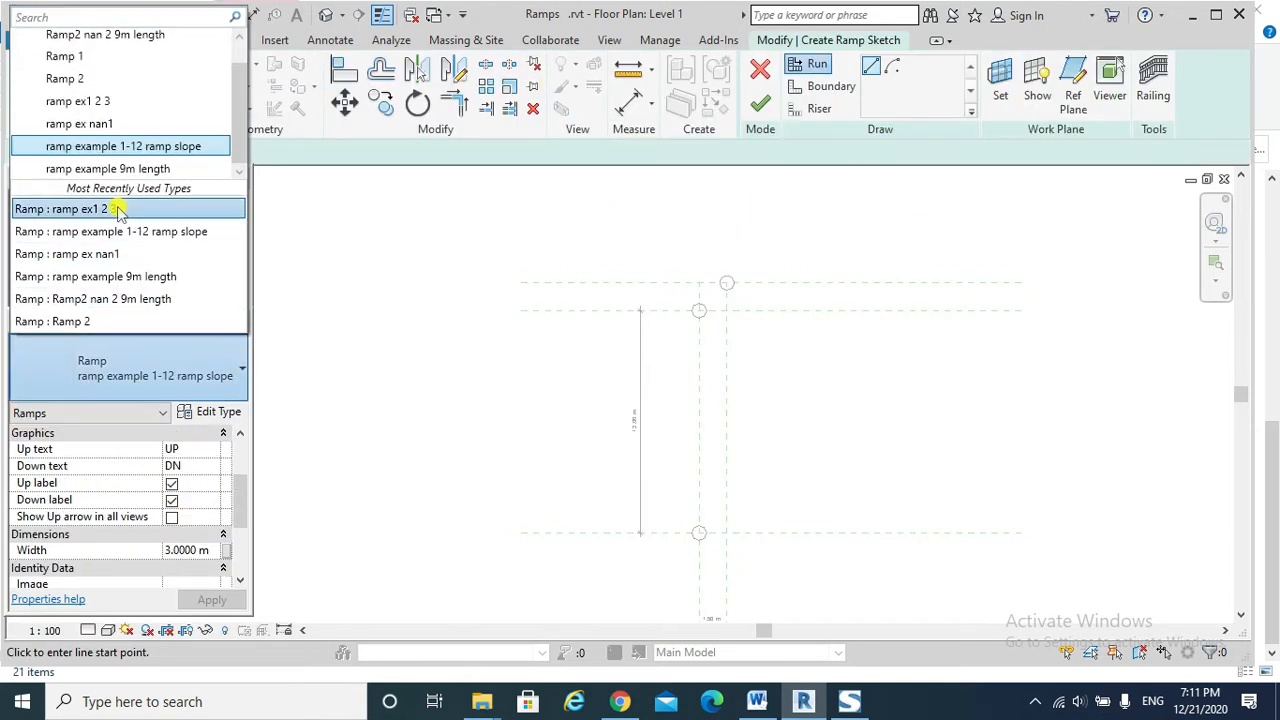
{"action": "left_click", "coordinate": [117, 208]}
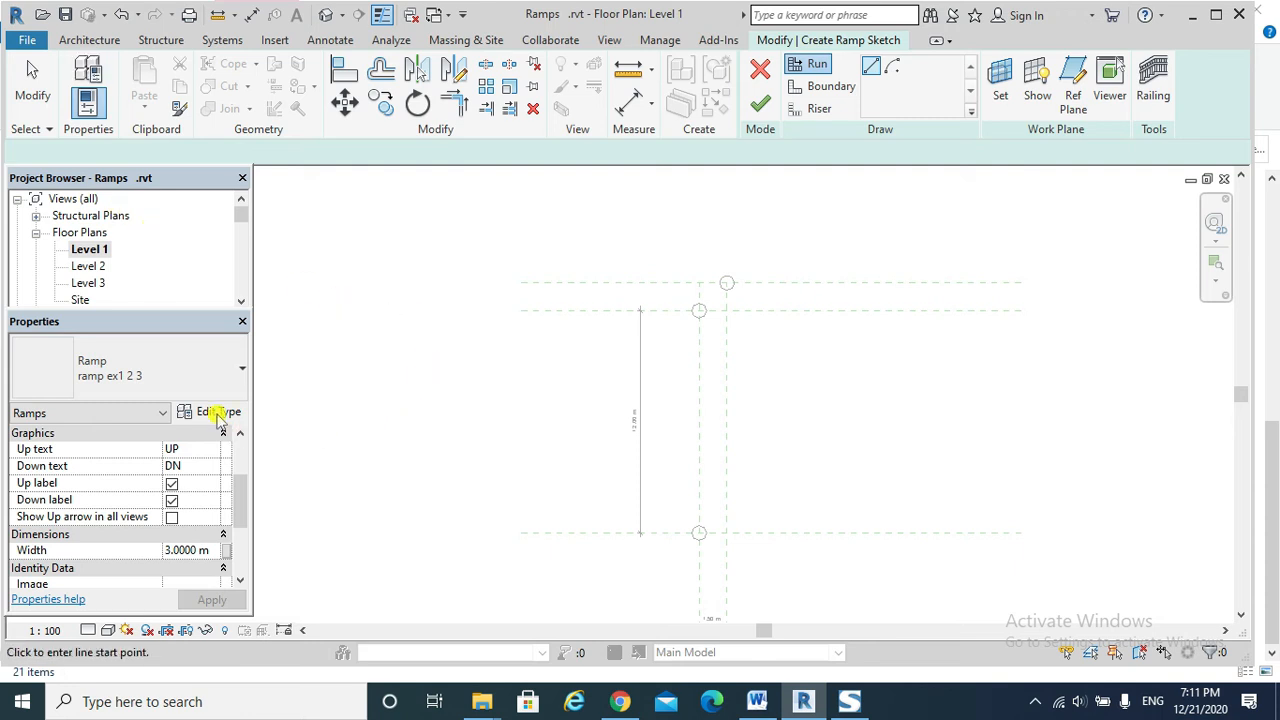
{"action": "left_click", "coordinate": [186, 411]}
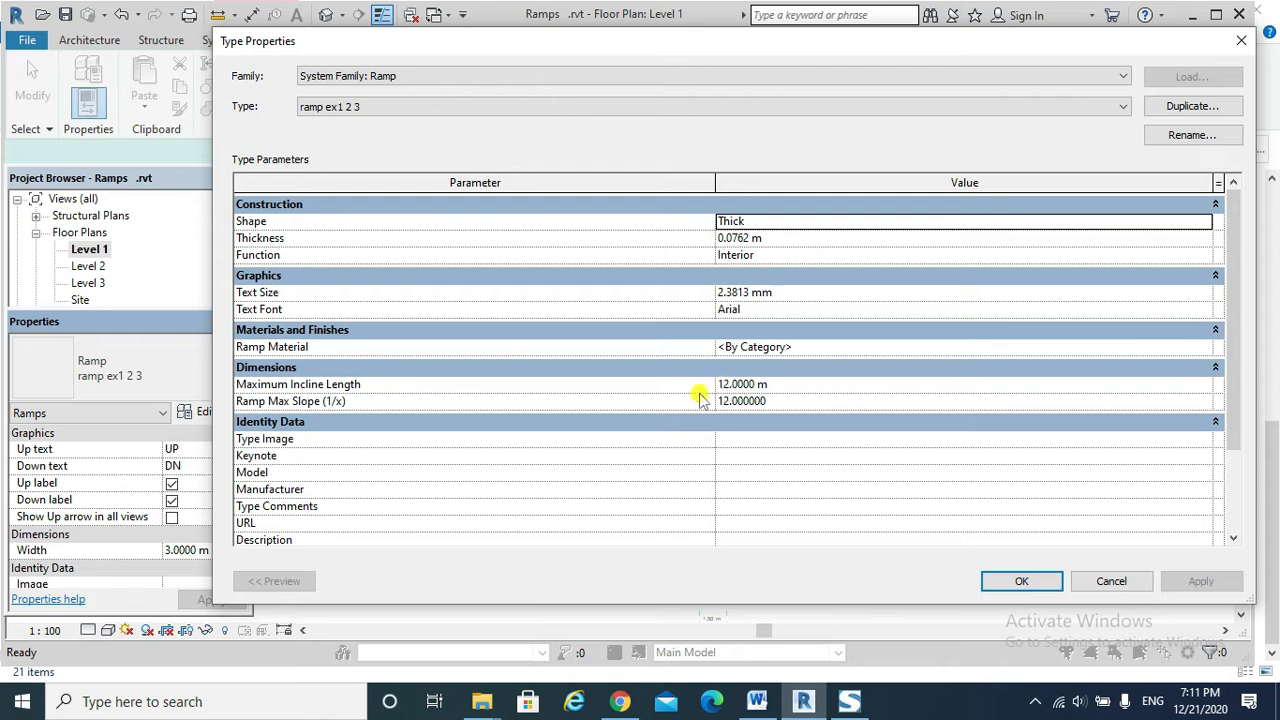
{"action": "left_click", "coordinate": [1025, 581]}
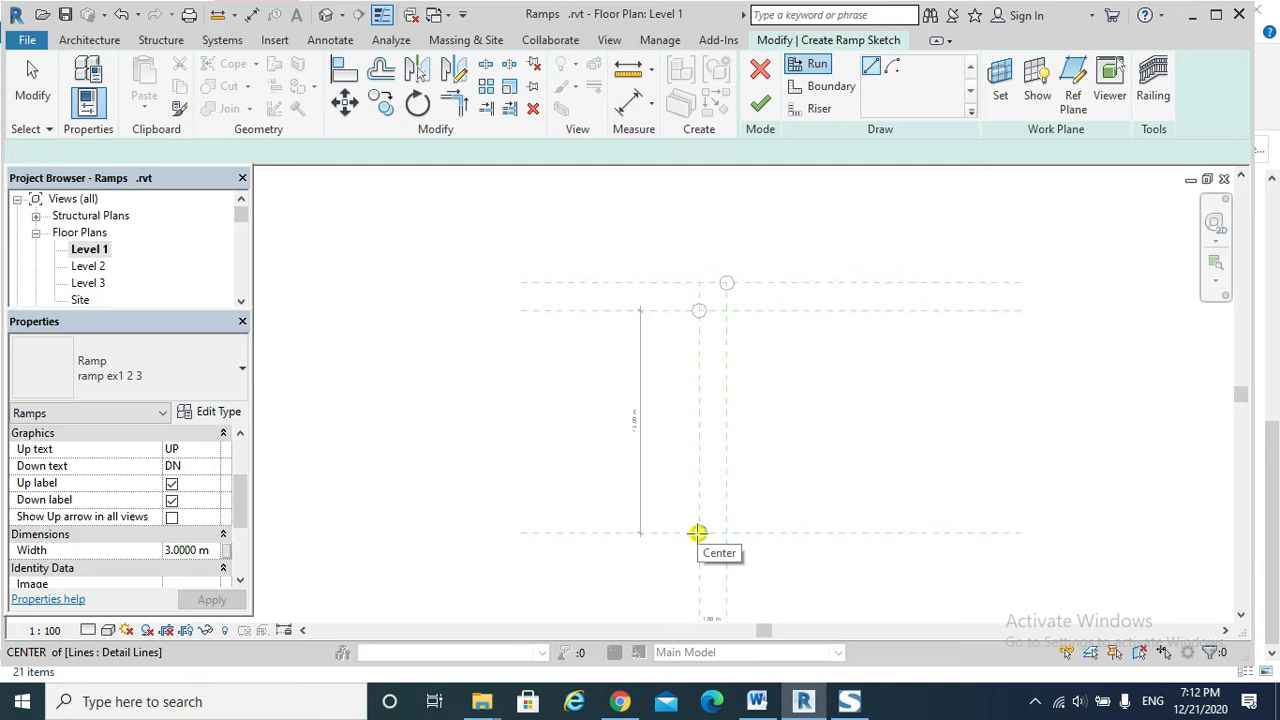
Sketch a 12 m vertical run between the two aligned circle centres, then a full-length horizontal run from the third, and finish the L-shaped ramp.
{"action": "left_click", "coordinate": [697, 533]}
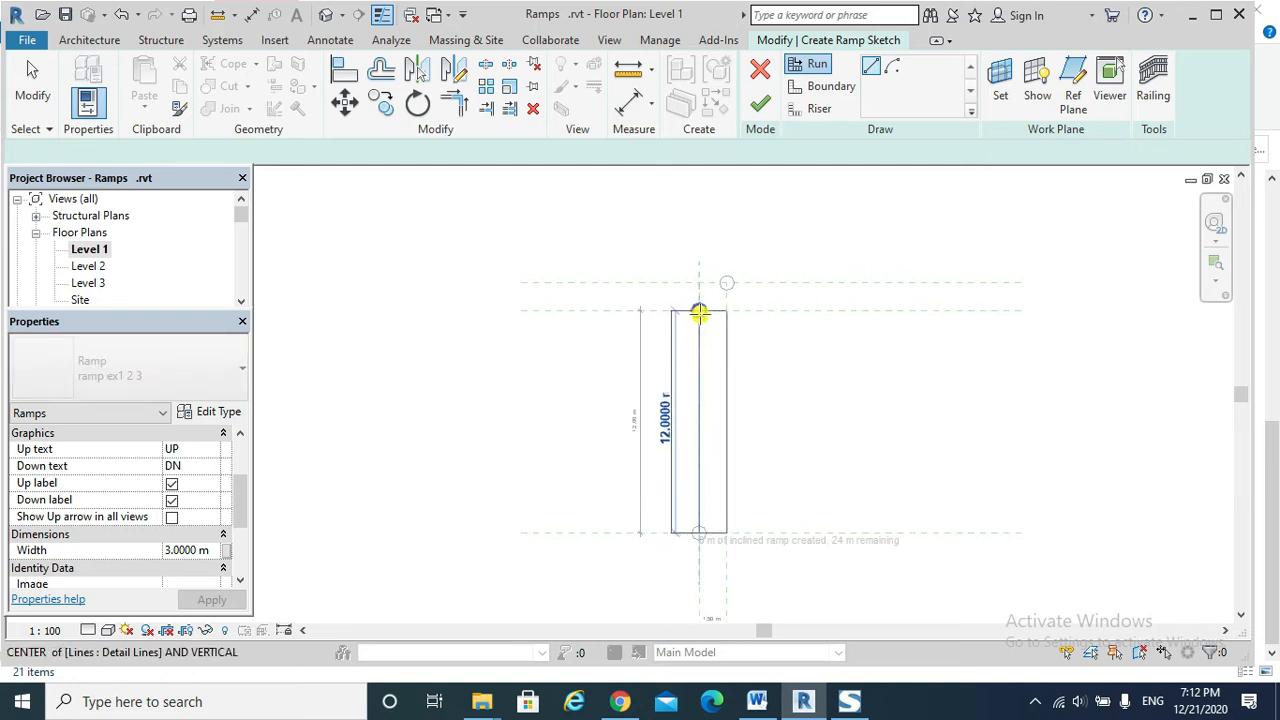
{"action": "left_click", "coordinate": [699, 312]}
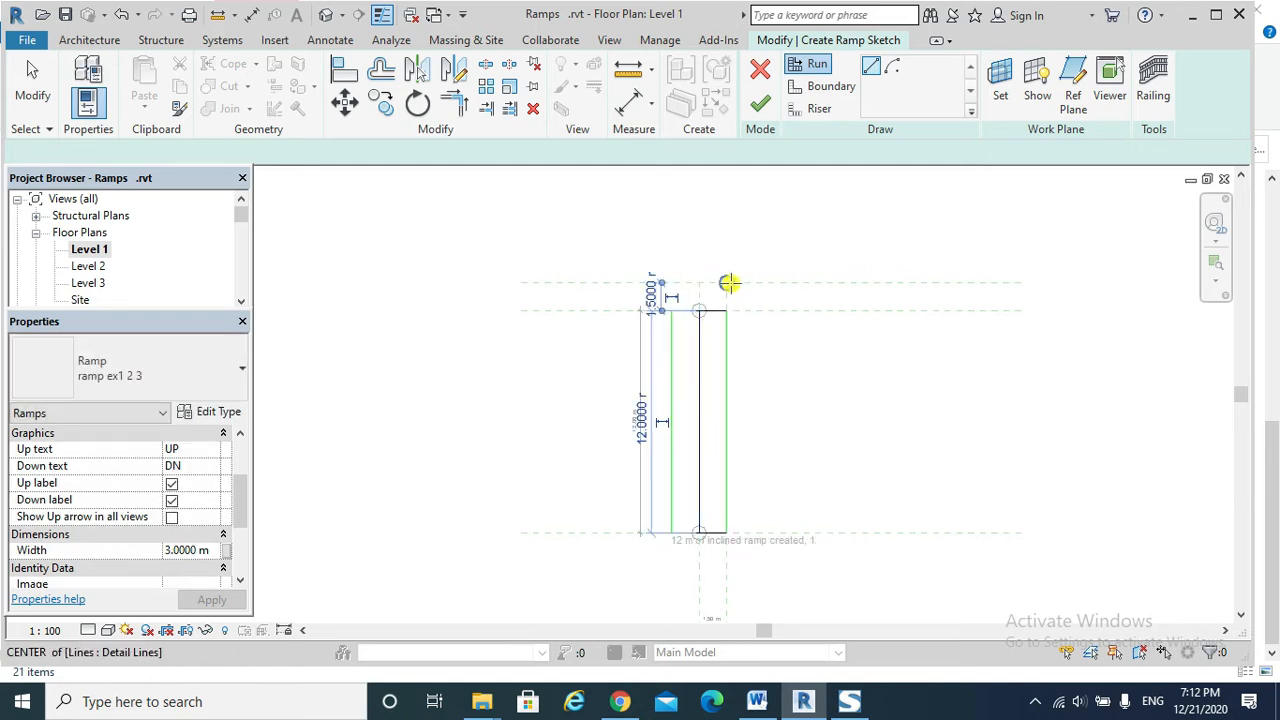
{"action": "left_click", "coordinate": [727, 283]}
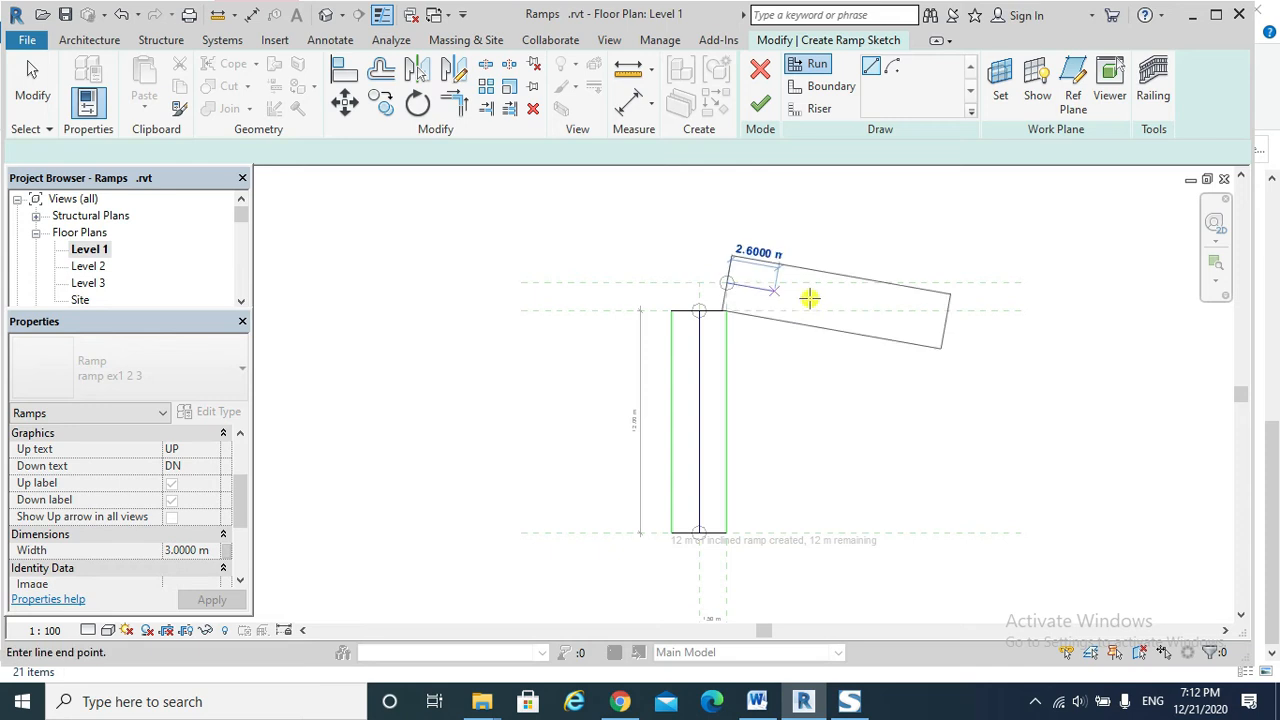
{"action": "left_click", "coordinate": [989, 289]}
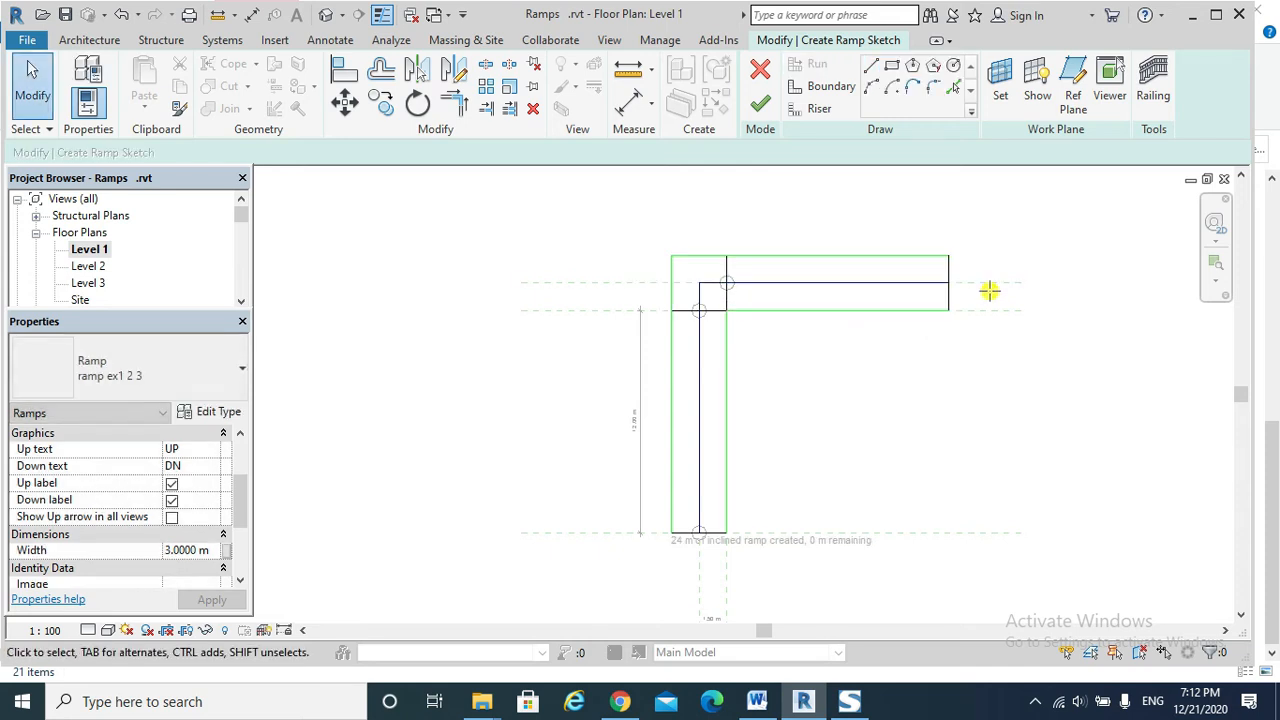
{"action": "left_click", "coordinate": [760, 103]}
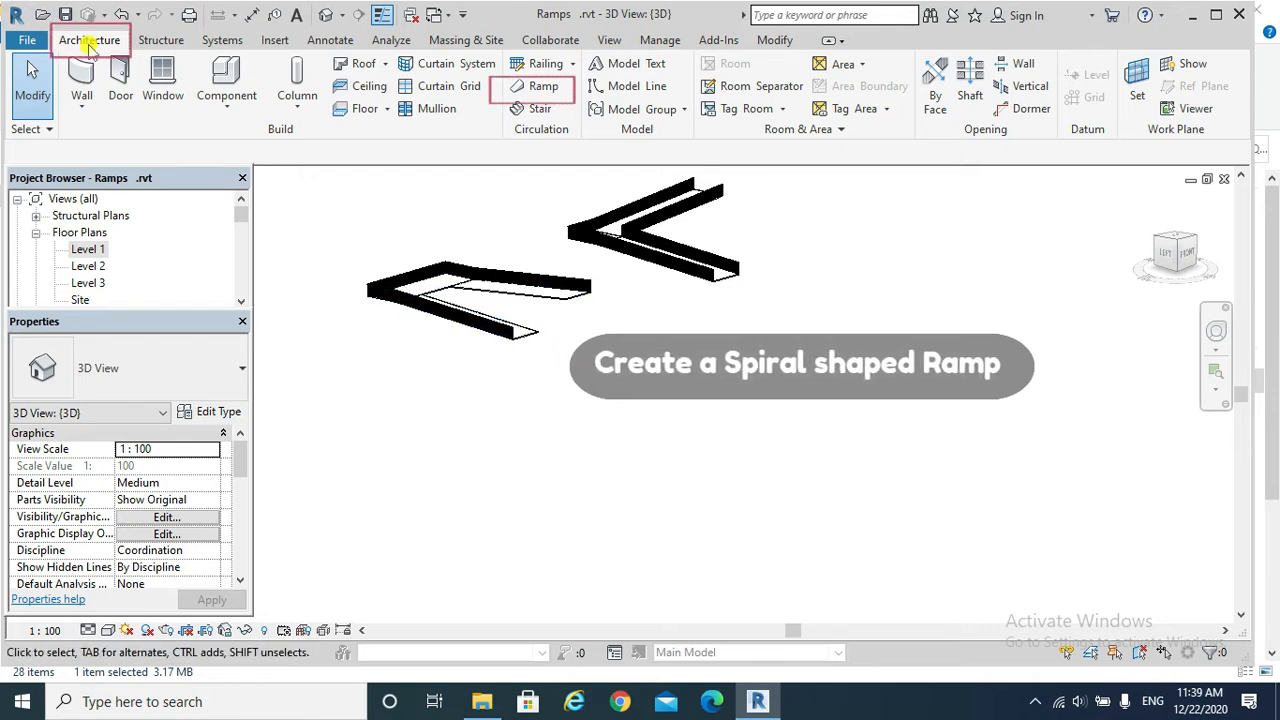
Start a ramp sketch with a centre-ends arc run, using type ramp example 1-12 ramp slope.
{"action": "left_click", "coordinate": [541, 88]}
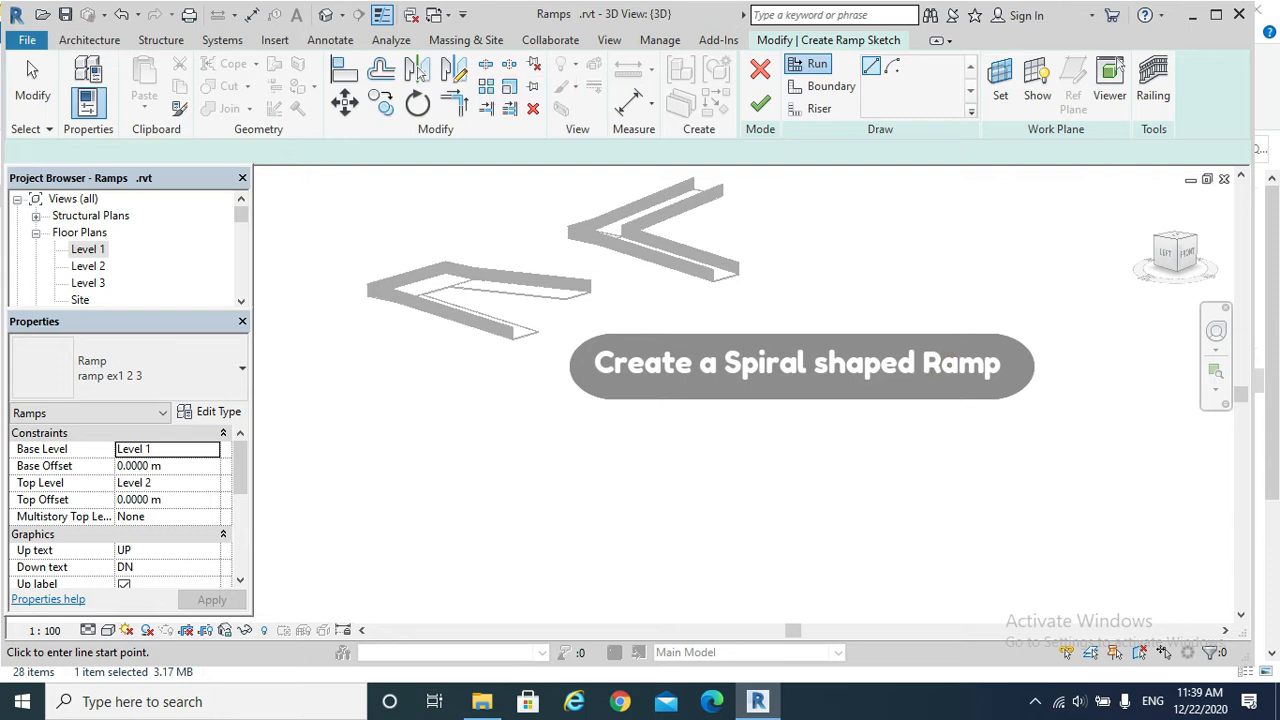
{"action": "left_click", "coordinate": [892, 66]}
{"action": "left_click", "coordinate": [242, 372]}
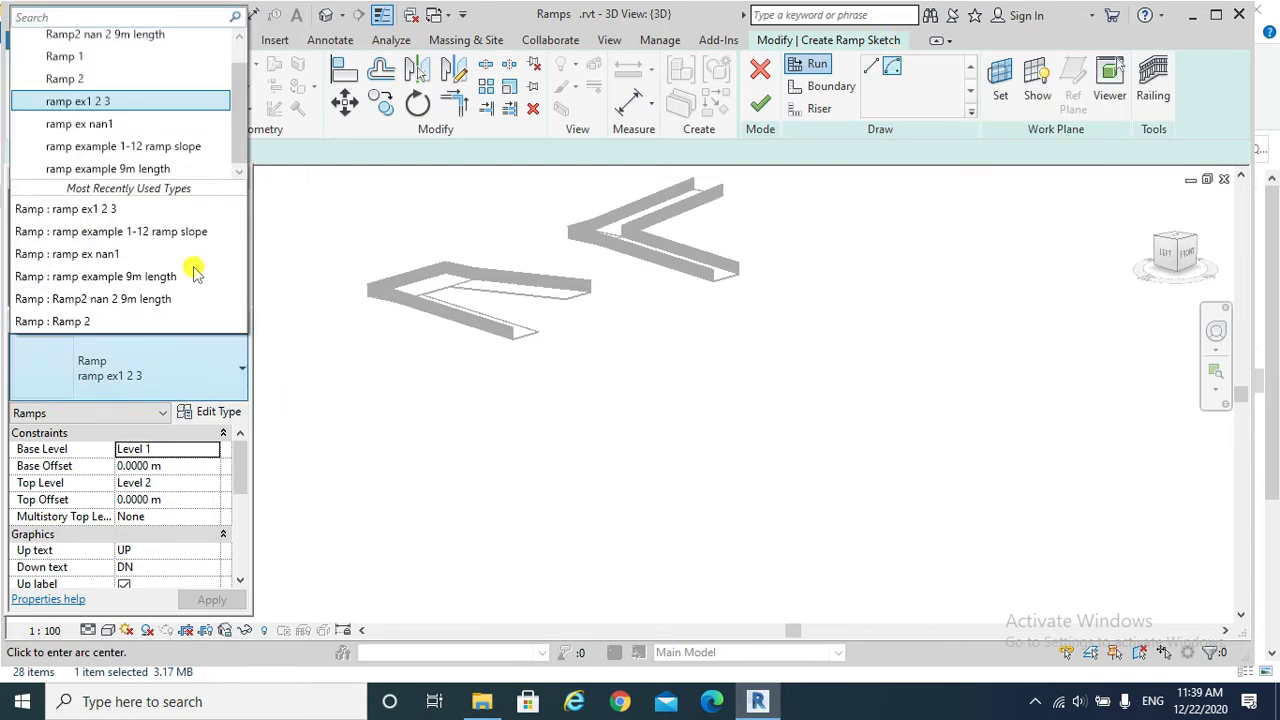
{"action": "left_click", "coordinate": [181, 146]}
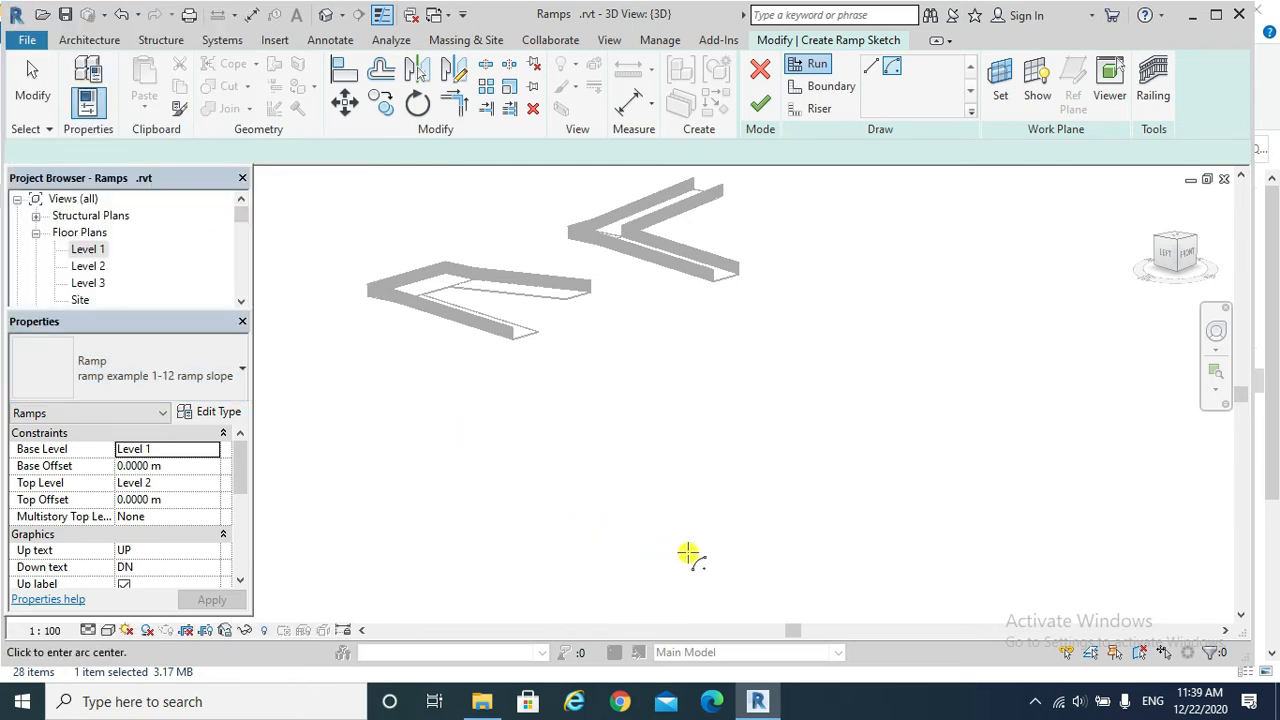
Sketch a curved run with a 15 m radius in the empty area in front of the existing ramps and finish the spiral ramp.
{"action": "left_click", "coordinate": [746, 477]}
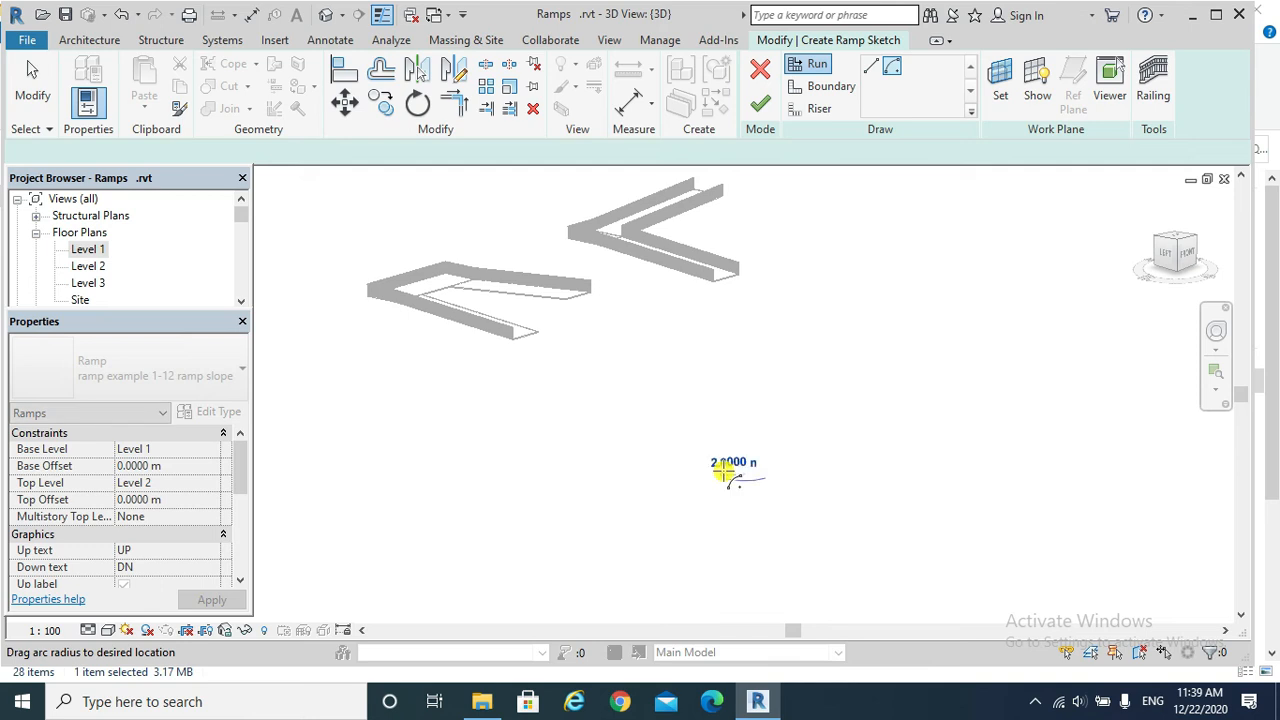
{"action": "left_click", "coordinate": [609, 449]}
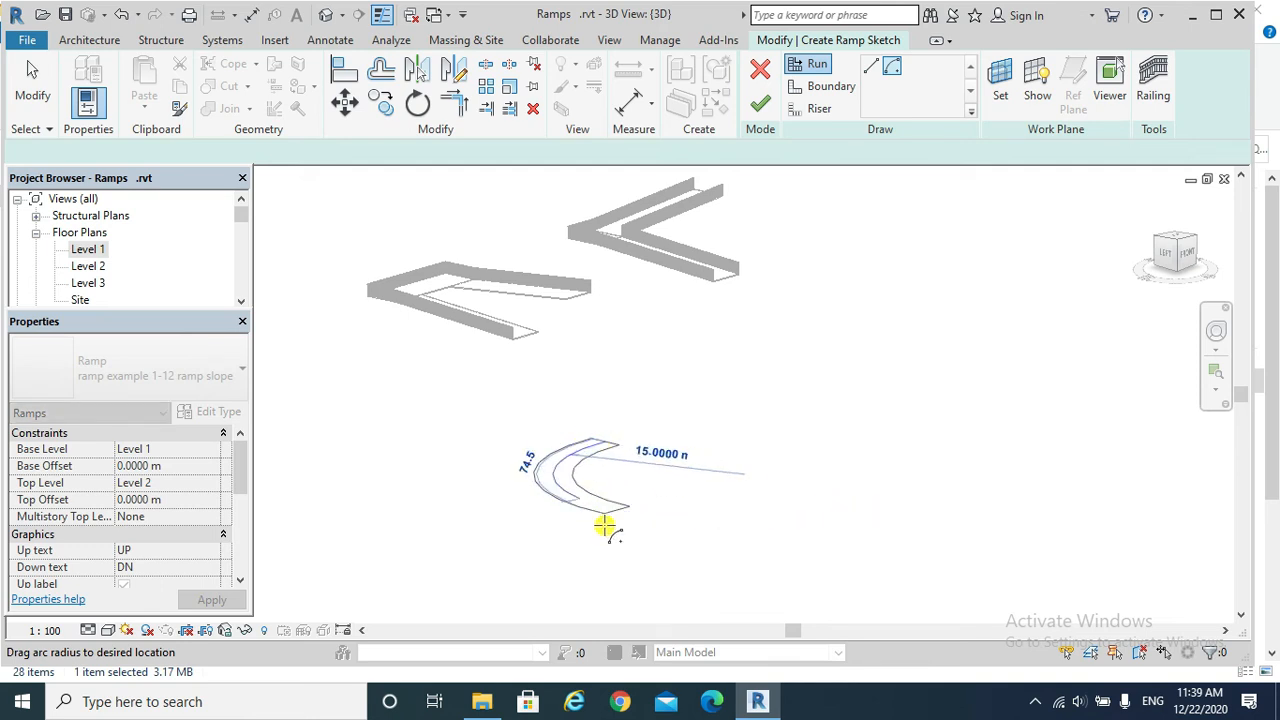
{"action": "left_click", "coordinate": [663, 537]}
{"action": "key", "text": "Escape"}
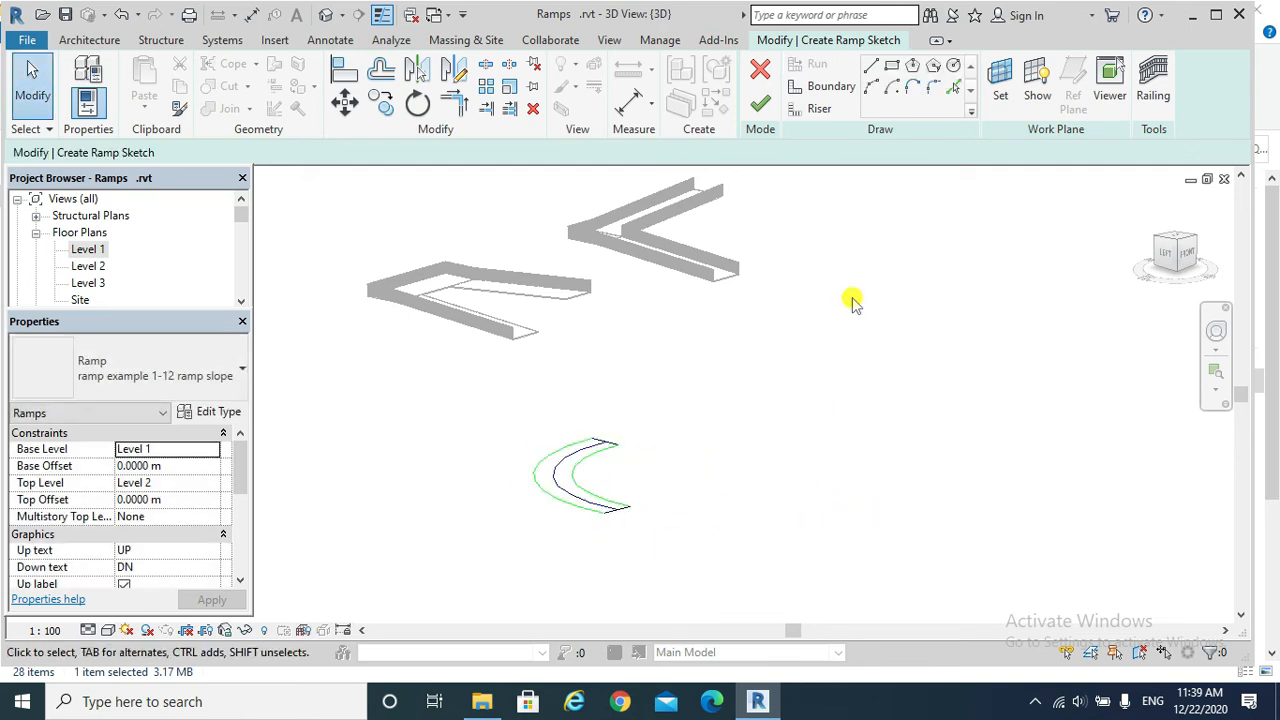
{"action": "left_click", "coordinate": [774, 100]}
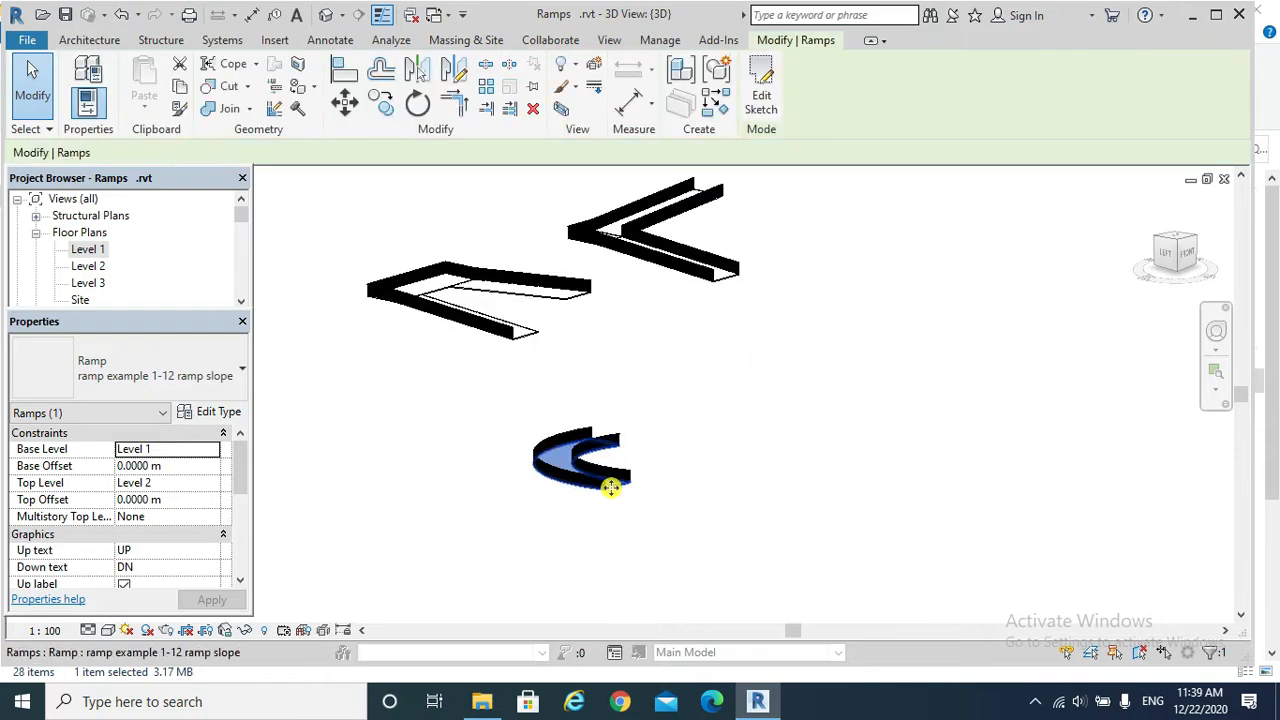
{"action": "middle_click_drag", "start_coordinate": [626, 491], "coordinate": [620, 543], "text": "shift"}
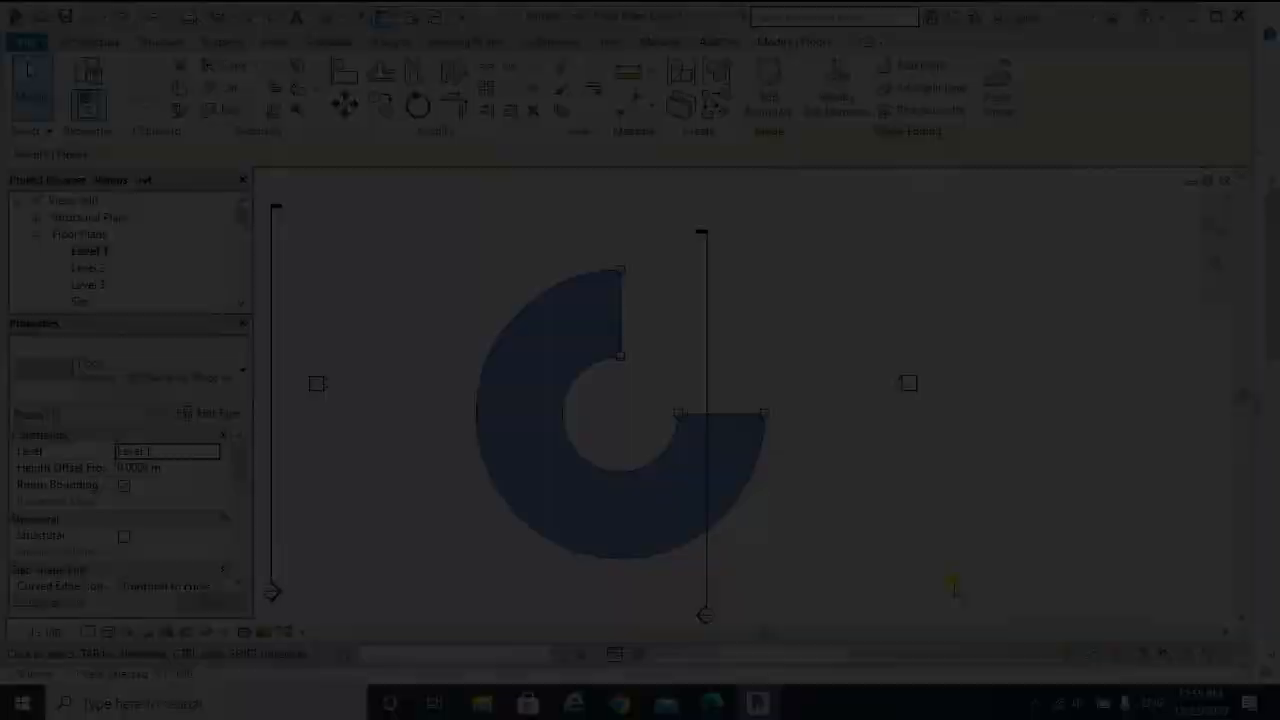
In the Level 1 floor plan, add a split line along the C-shaped floor's vertical end edge, from inner to outer corner.
{"action": "key", "text": "Escape"}
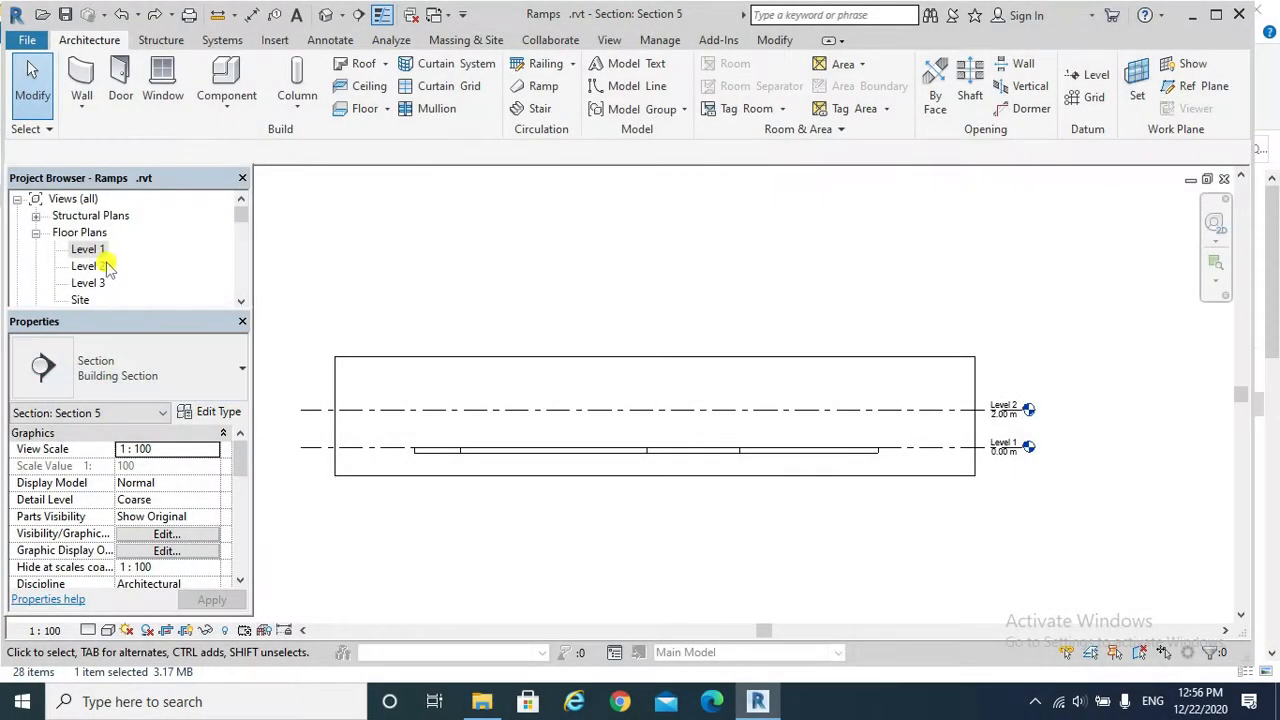
{"action": "double_click", "coordinate": [90, 249]}
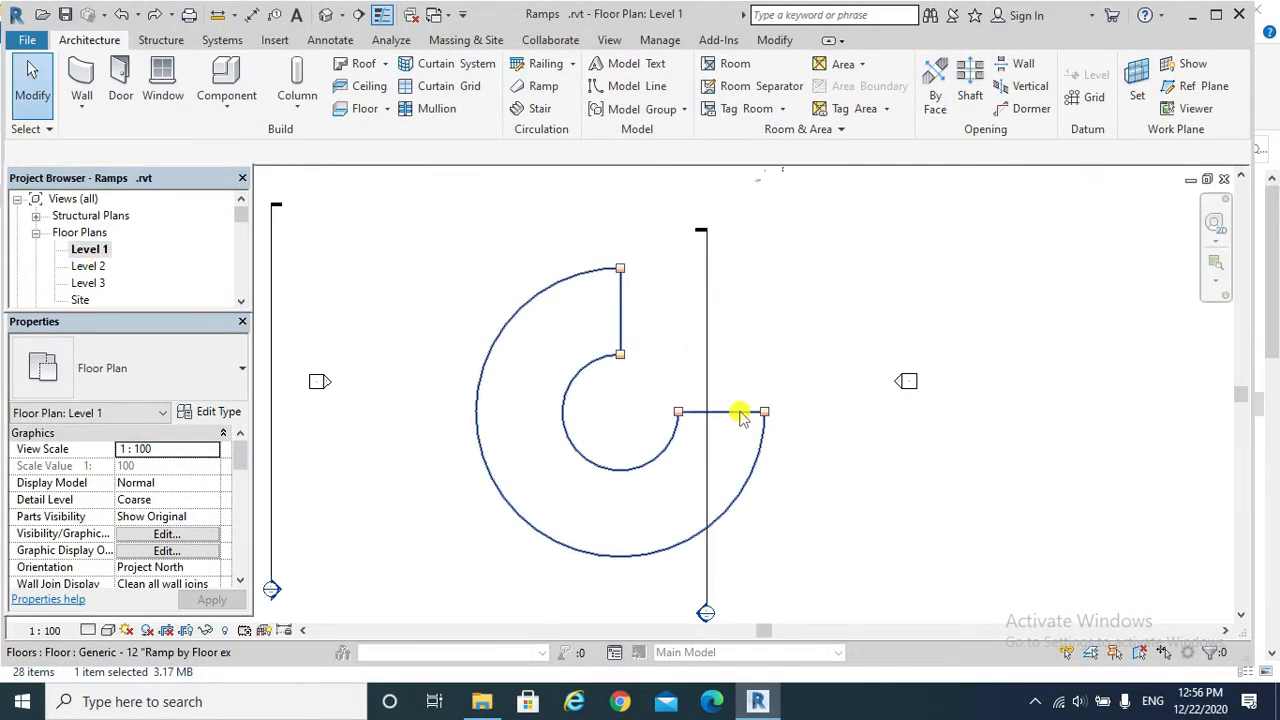
{"action": "left_click", "coordinate": [754, 418]}
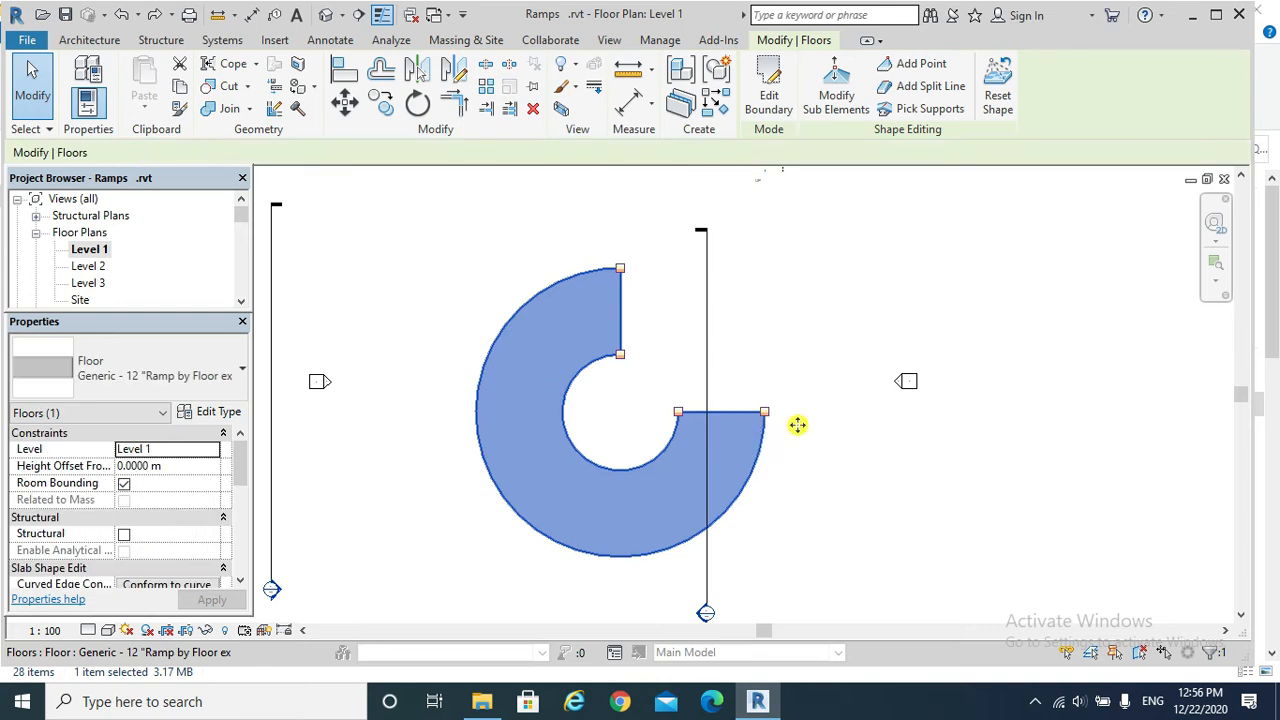
{"action": "left_click", "coordinate": [815, 97]}
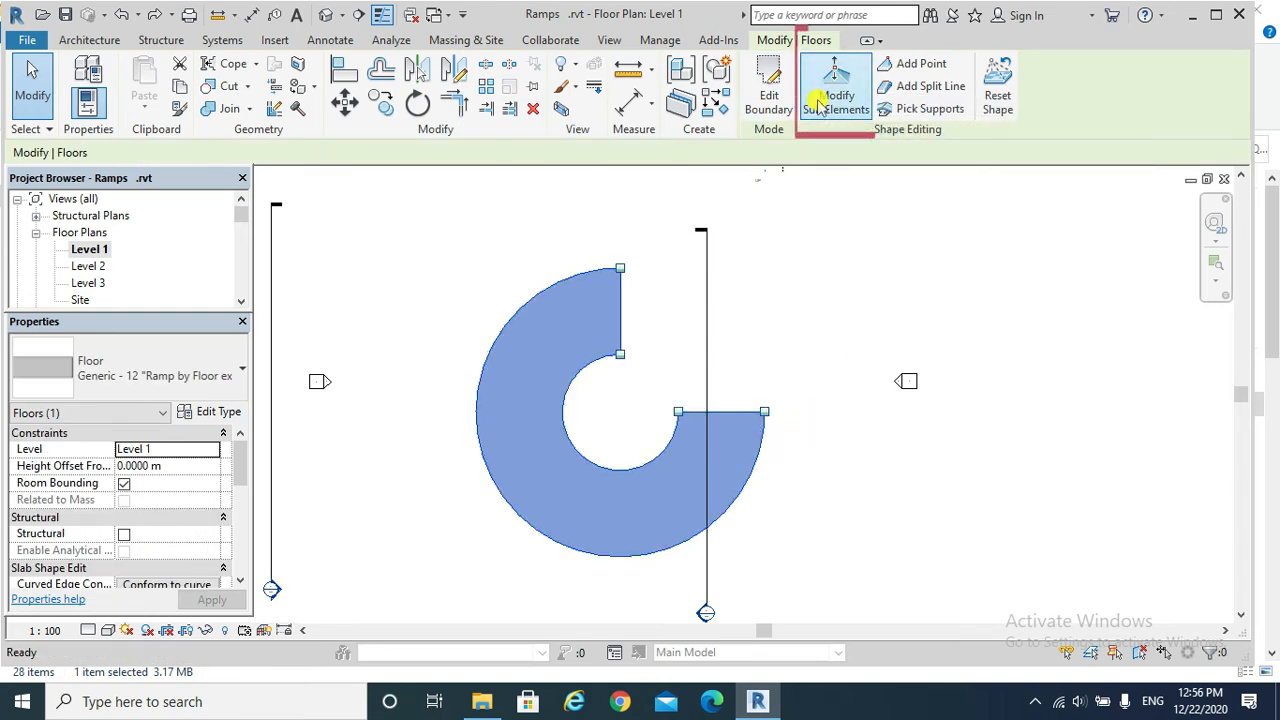
{"action": "left_click", "coordinate": [918, 87]}
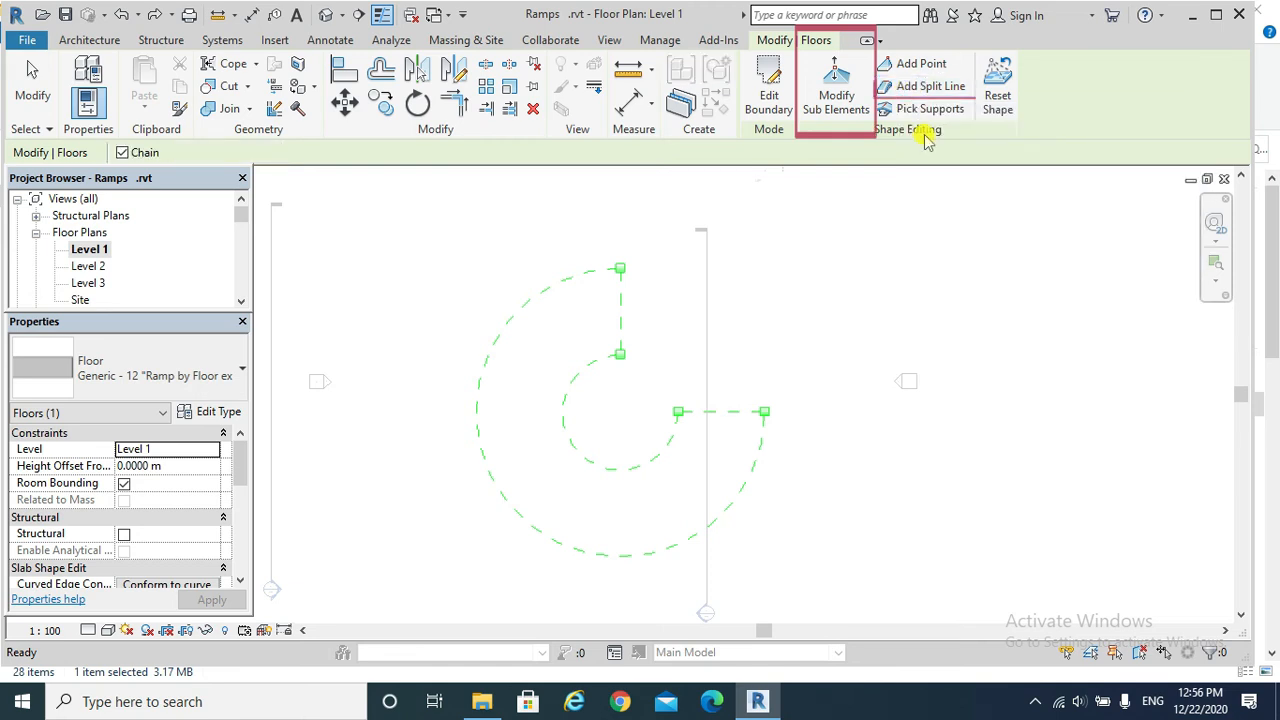
{"action": "left_click", "coordinate": [621, 352]}
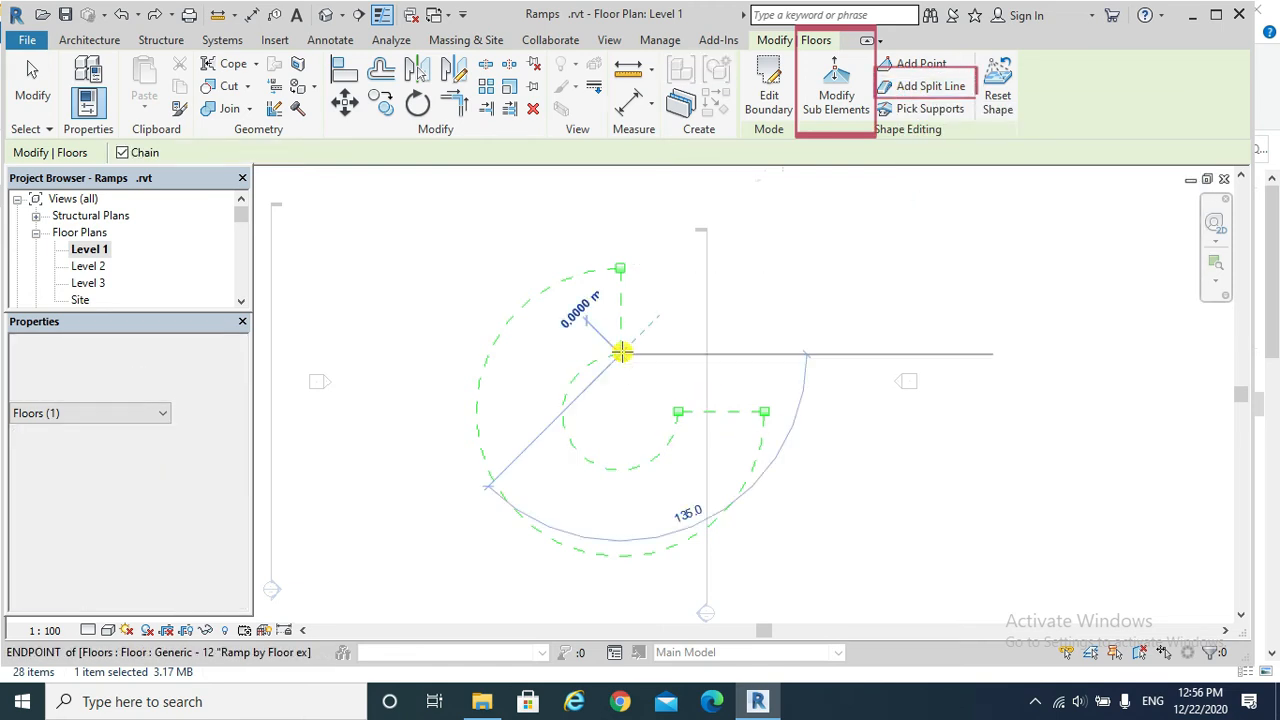
{"action": "left_click", "coordinate": [615, 268]}
{"action": "key", "text": "Escape"}
{"action": "key", "text": "Escape"}
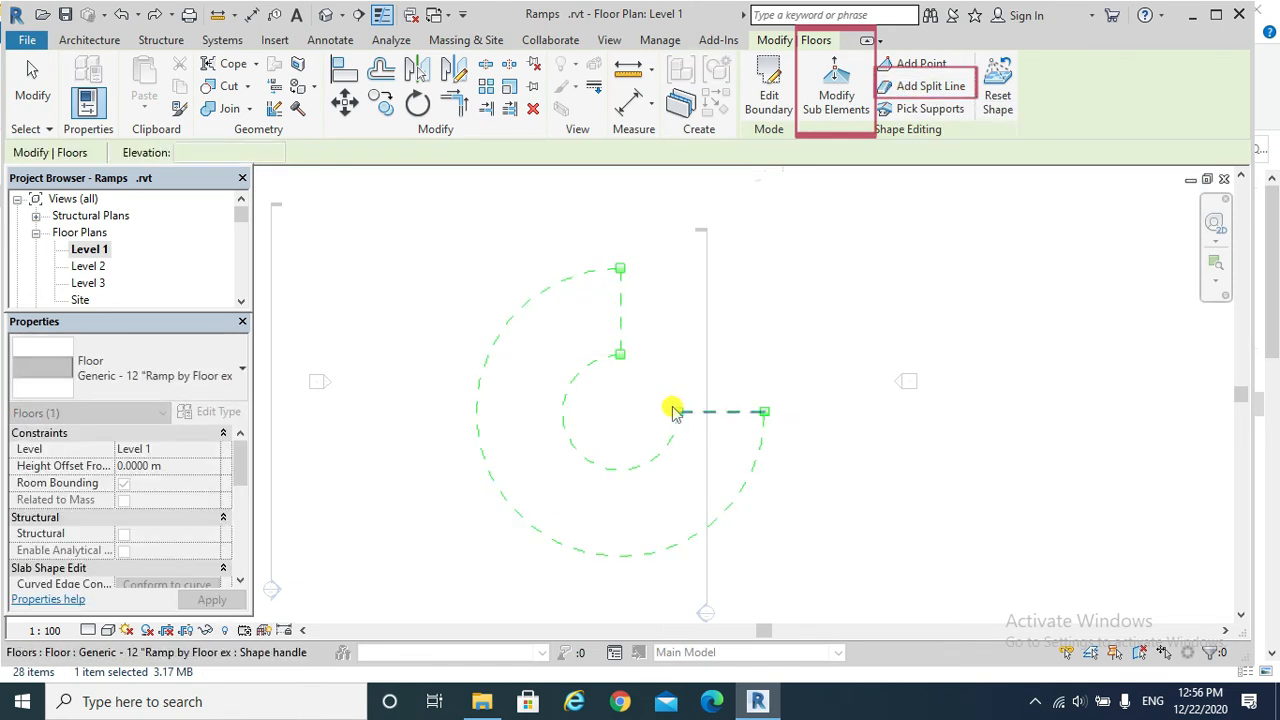
Add a split line along the C-shaped floor's horizontal end edge, from inner to outer corner.
{"action": "left_click", "coordinate": [927, 87]}
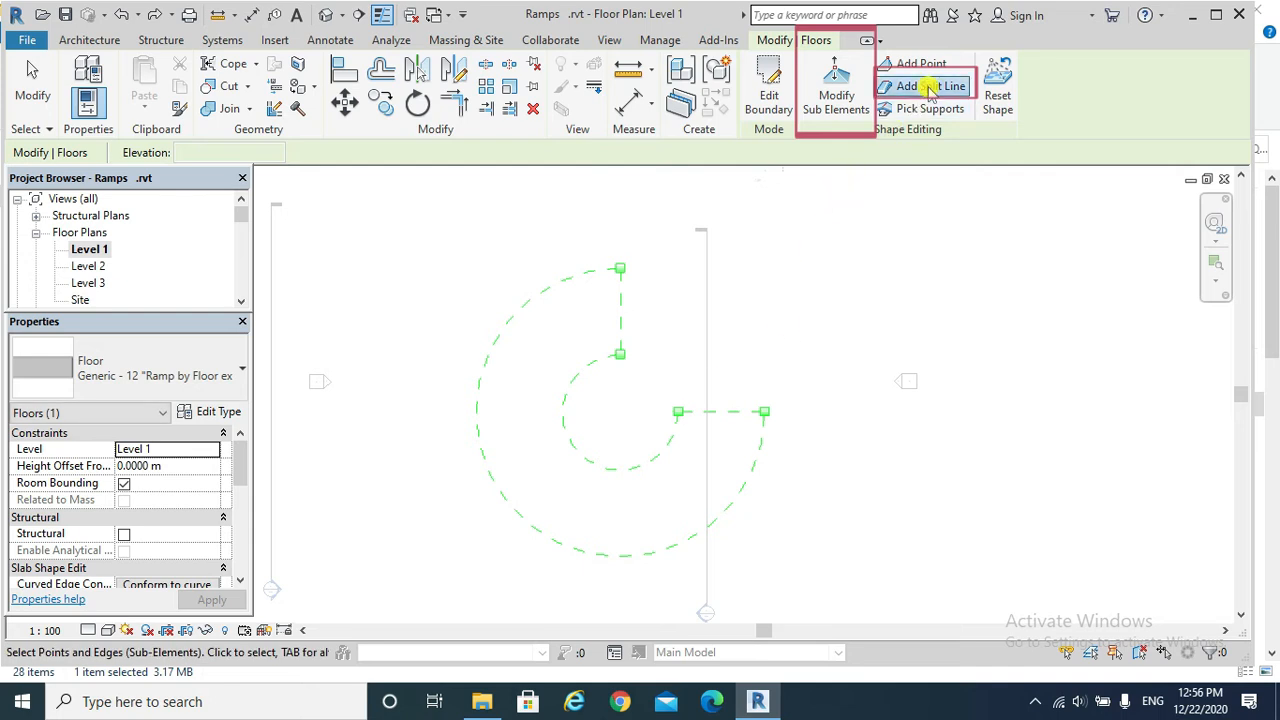
{"action": "left_click", "coordinate": [678, 412]}
{"action": "left_click", "coordinate": [764, 412]}
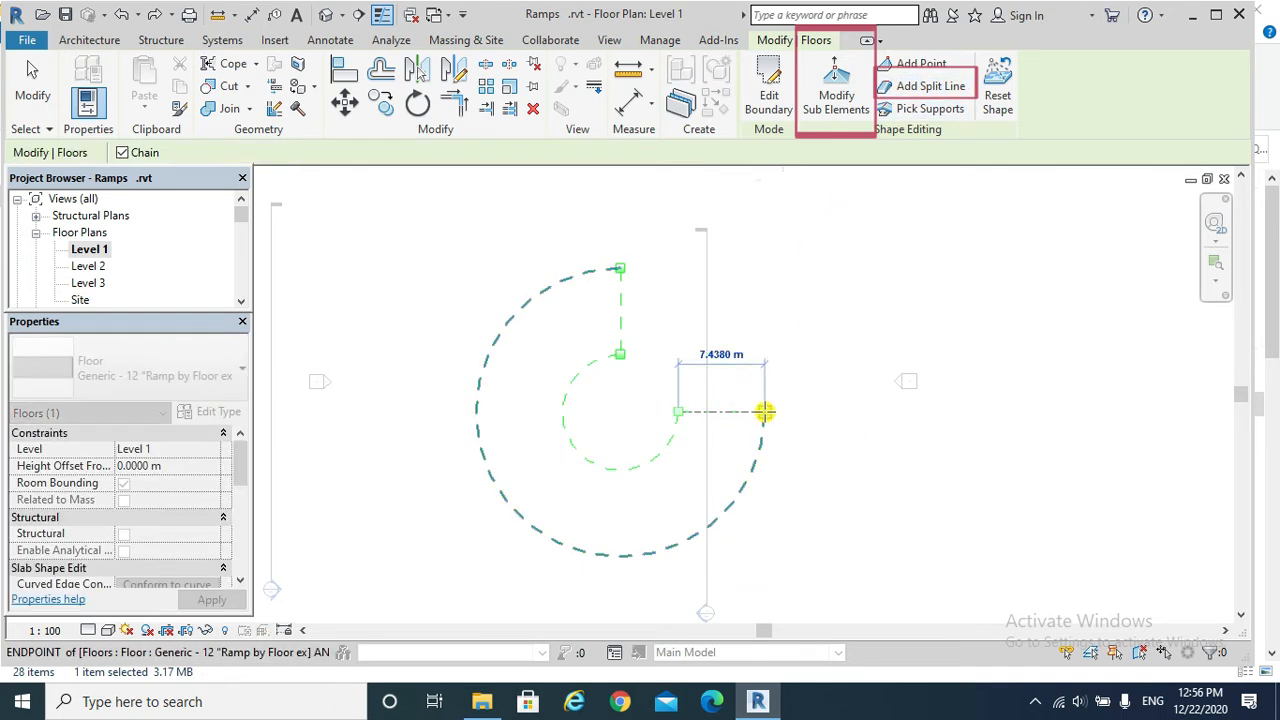
{"action": "key", "text": "Escape"}
{"action": "key", "text": "Escape"}
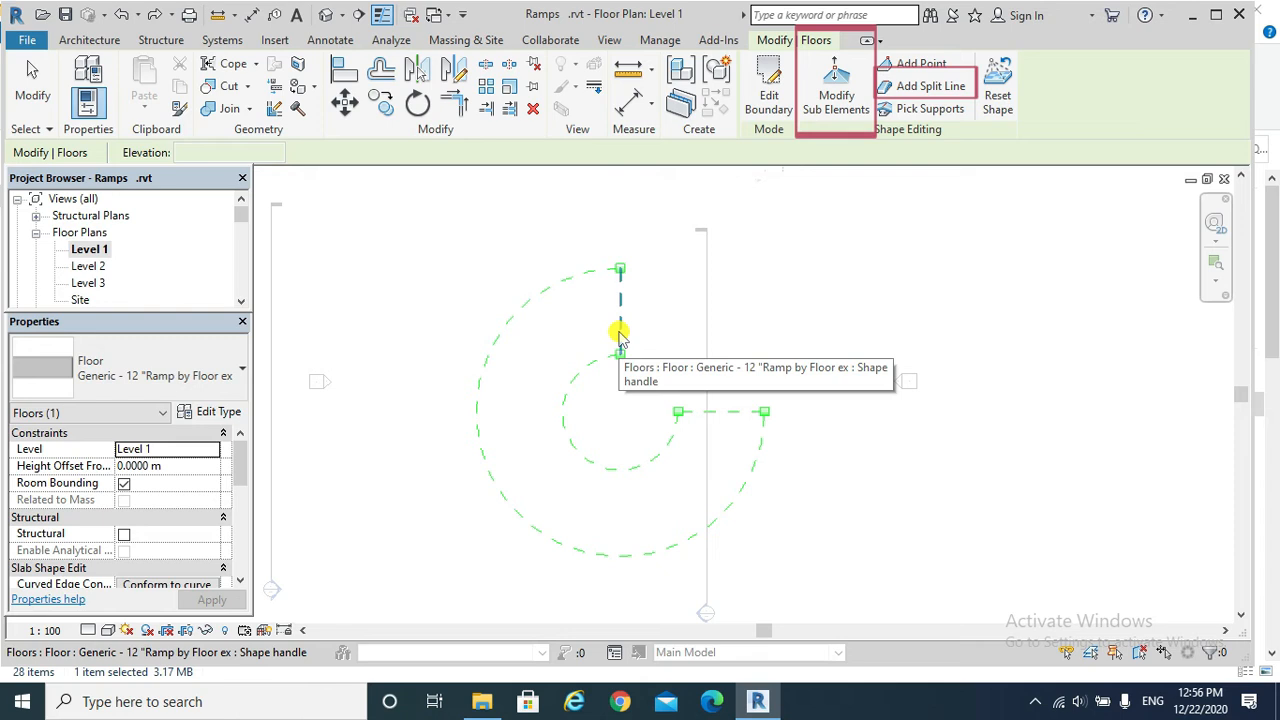
Set the elevation of the C-shaped floor's horizontal end edge to 2 m and finish the shape editing.
{"action": "left_click", "coordinate": [619, 330]}
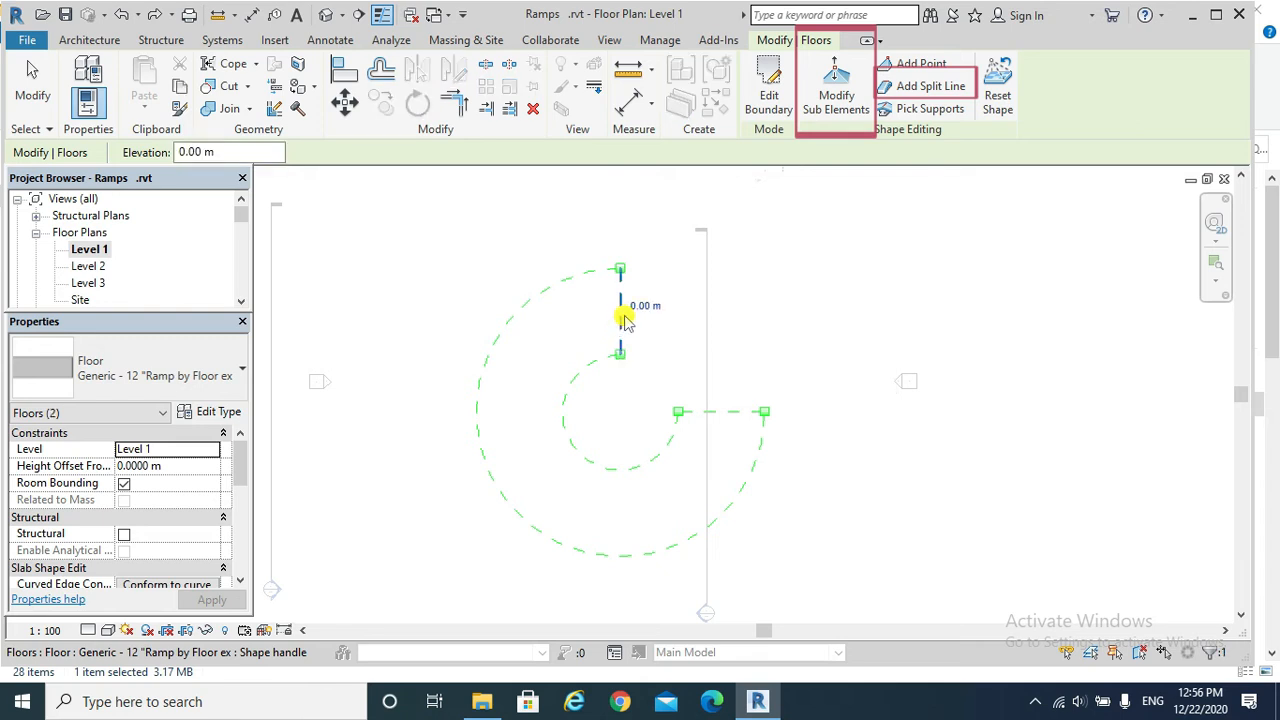
{"action": "left_click", "coordinate": [724, 413]}
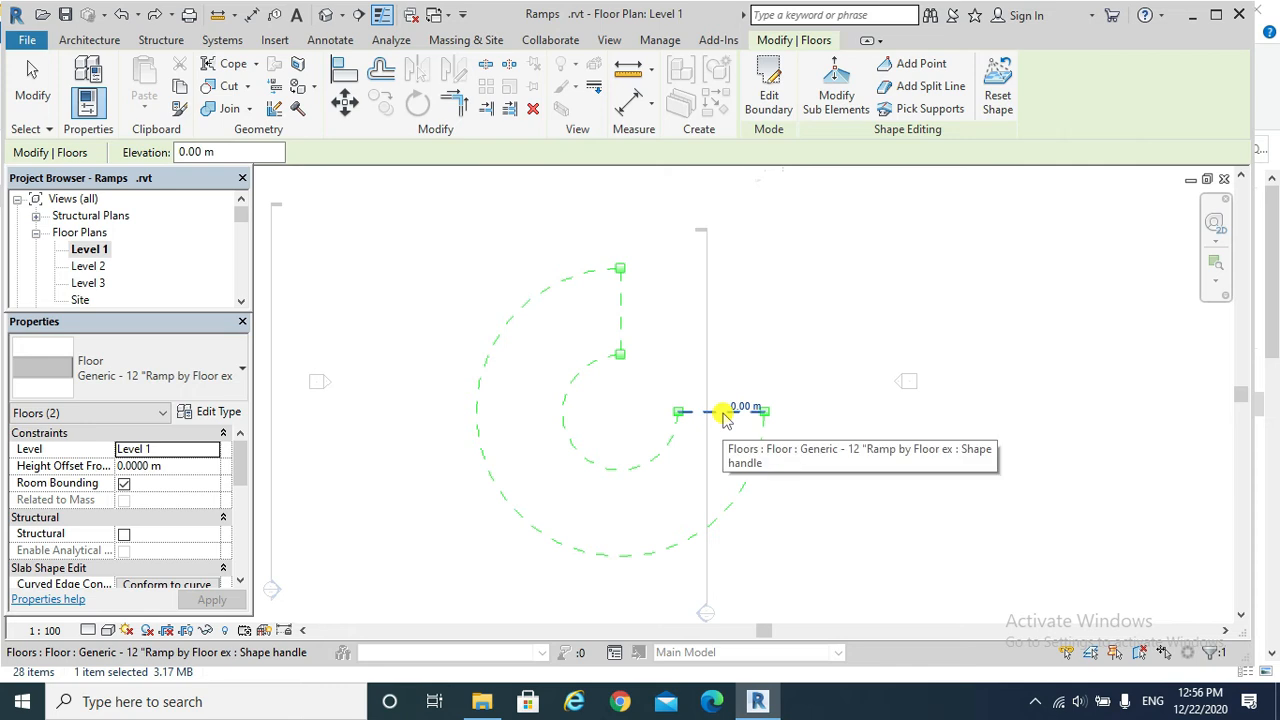
{"action": "left_click", "coordinate": [744, 407]}
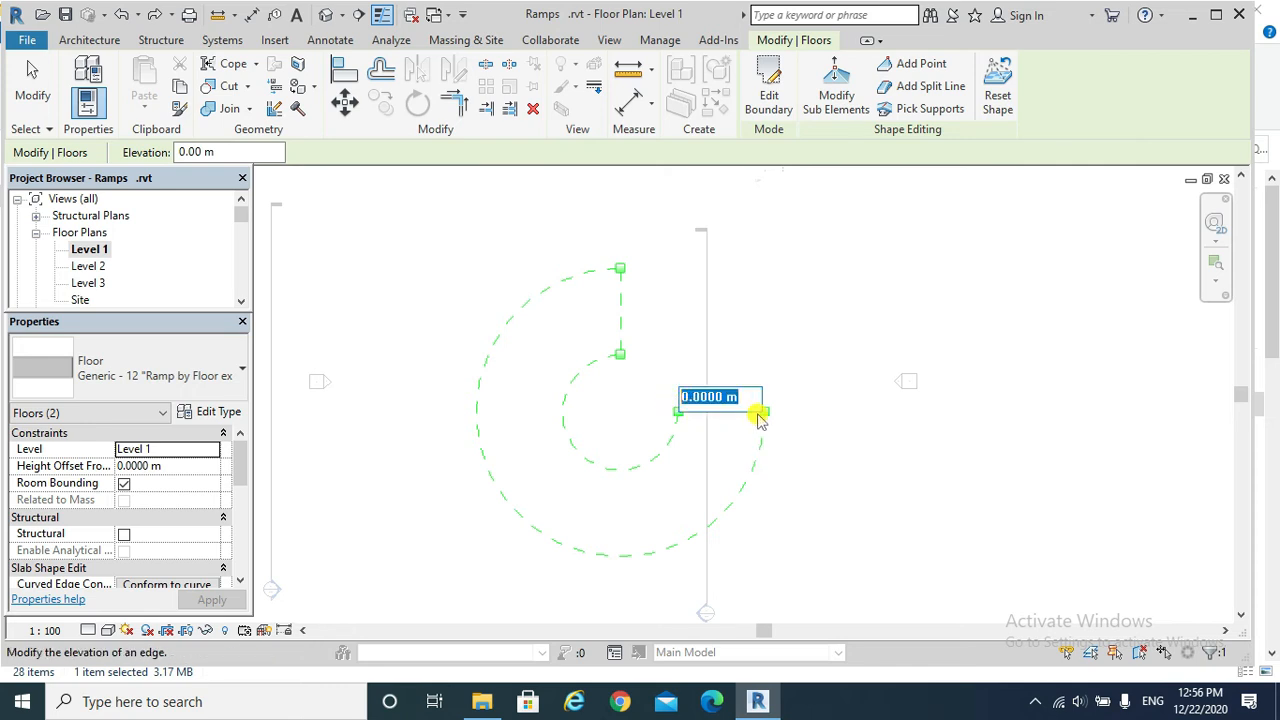
{"action": "type", "text": "2"}
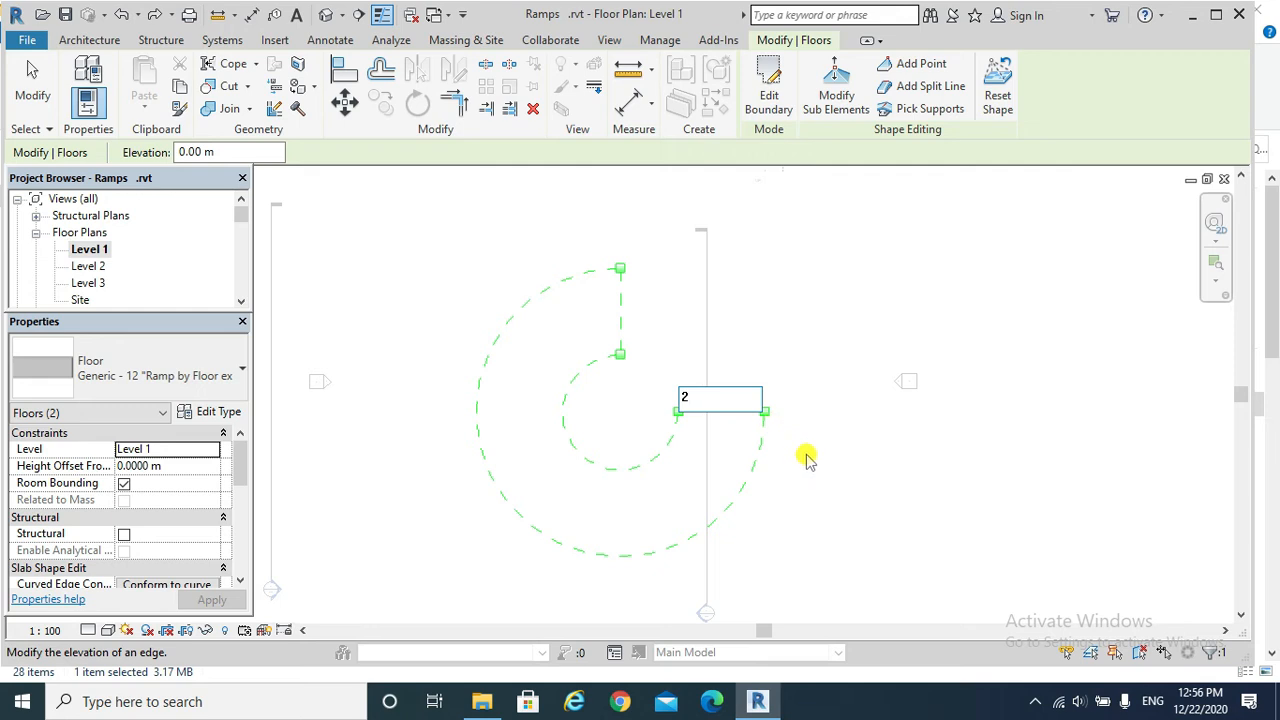
{"action": "key", "text": "Return"}
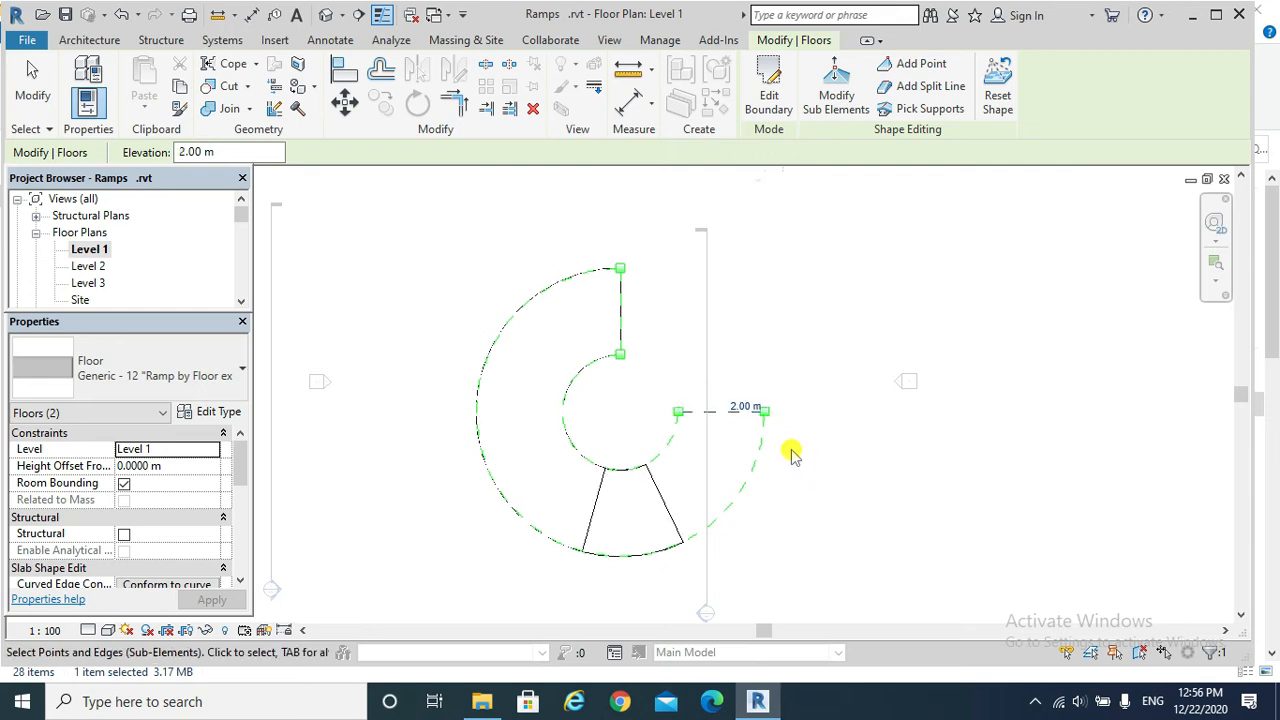
{"action": "key", "text": "Escape"}
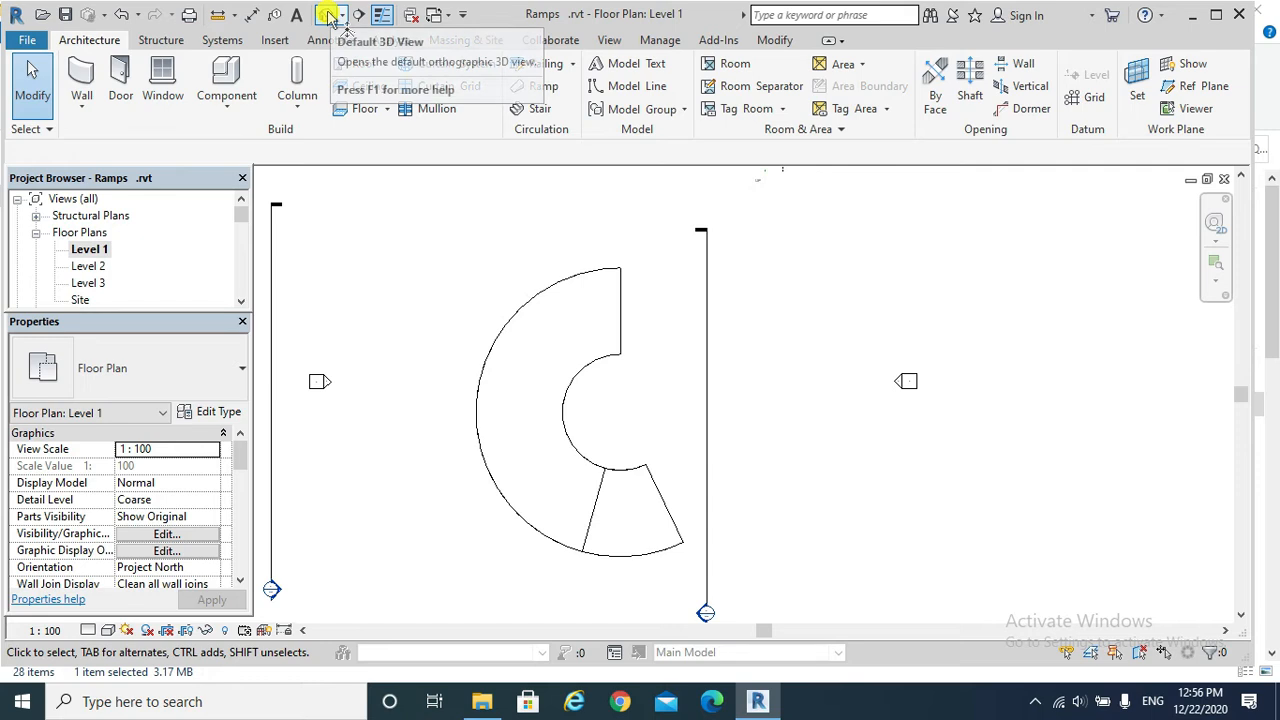
Examine the sloped C-shaped floor in the default 3D view and in Section 5, checking its end edges against the levels.
{"action": "left_click", "coordinate": [330, 16]}
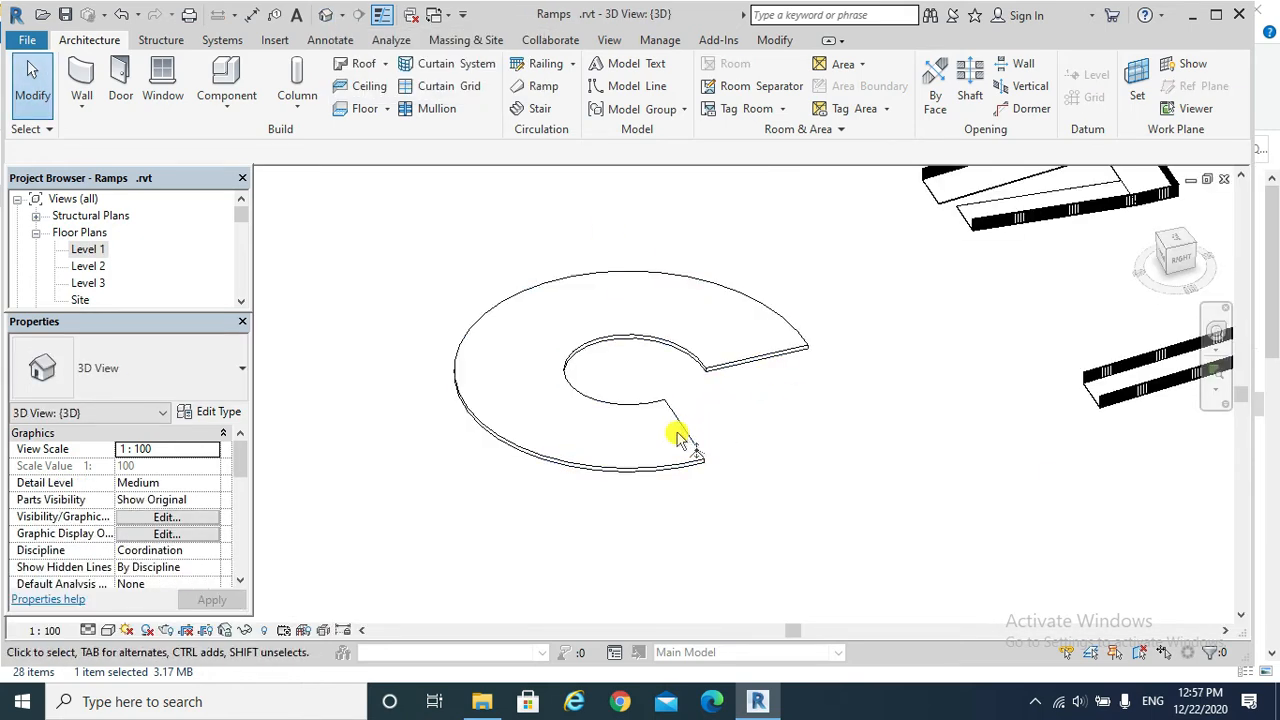
{"action": "left_click", "coordinate": [684, 437]}
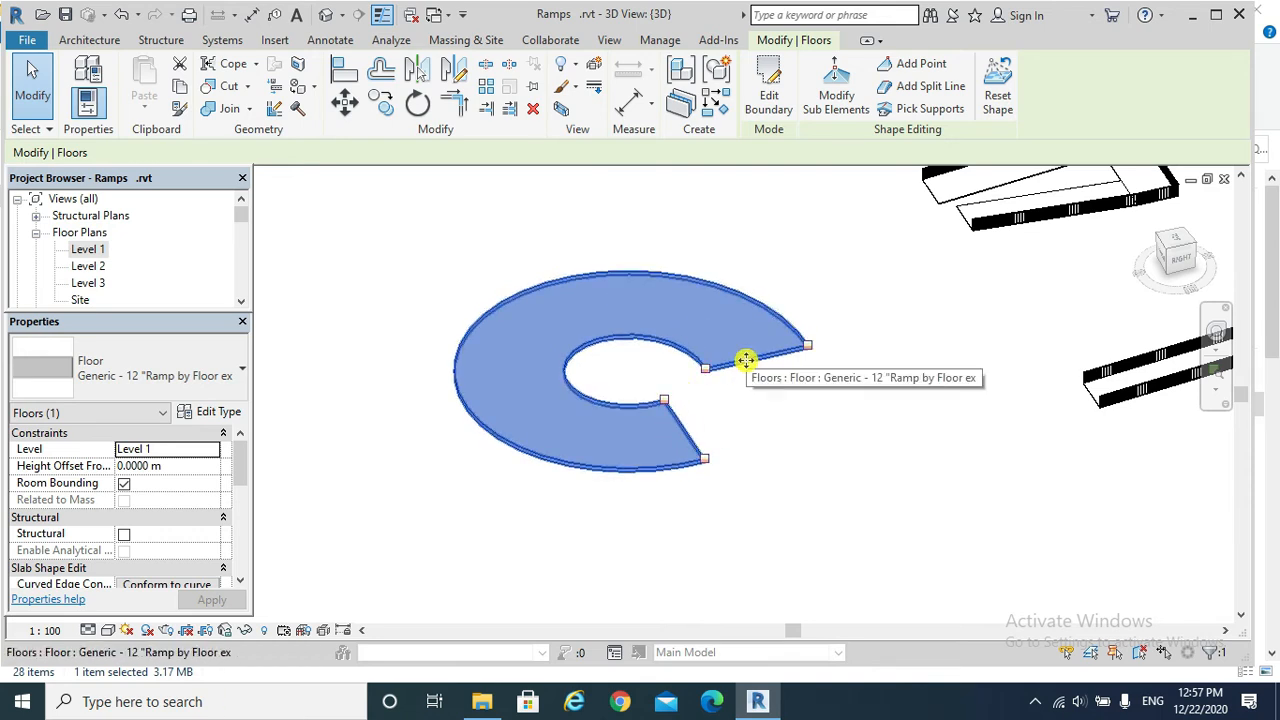
{"action": "double_click", "coordinate": [98, 250]}
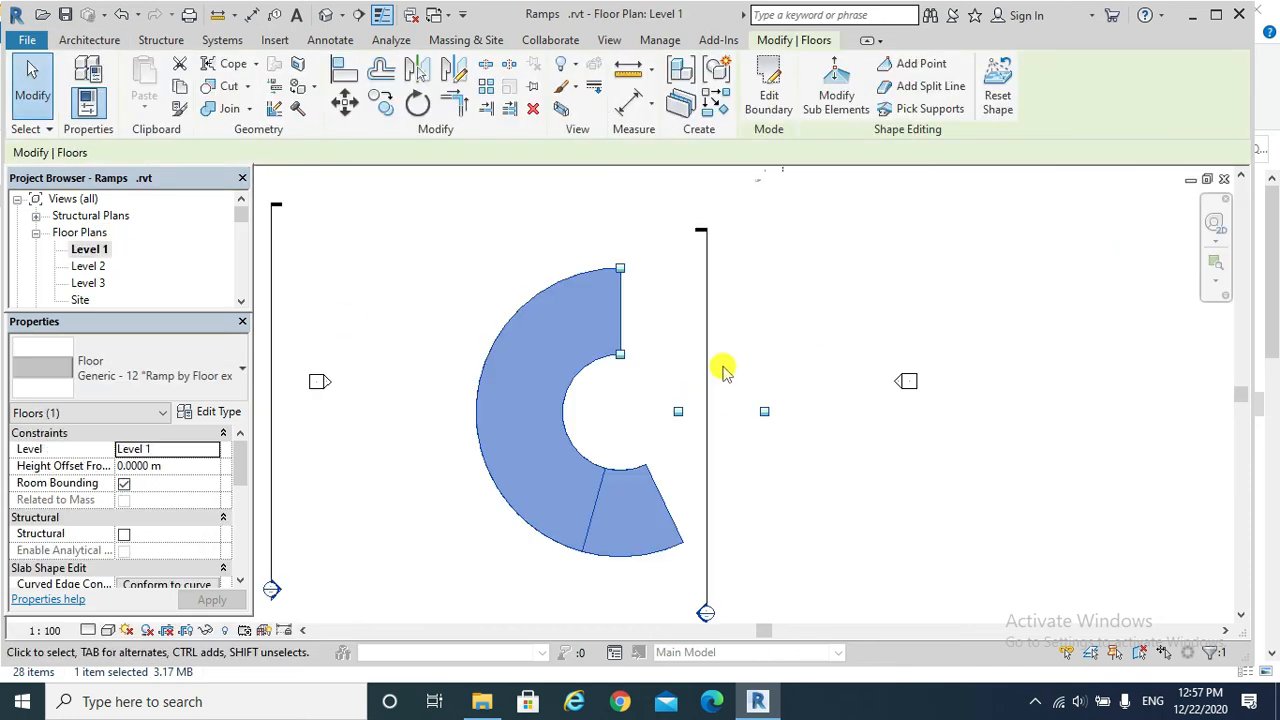
{"action": "double_click", "coordinate": [703, 614]}
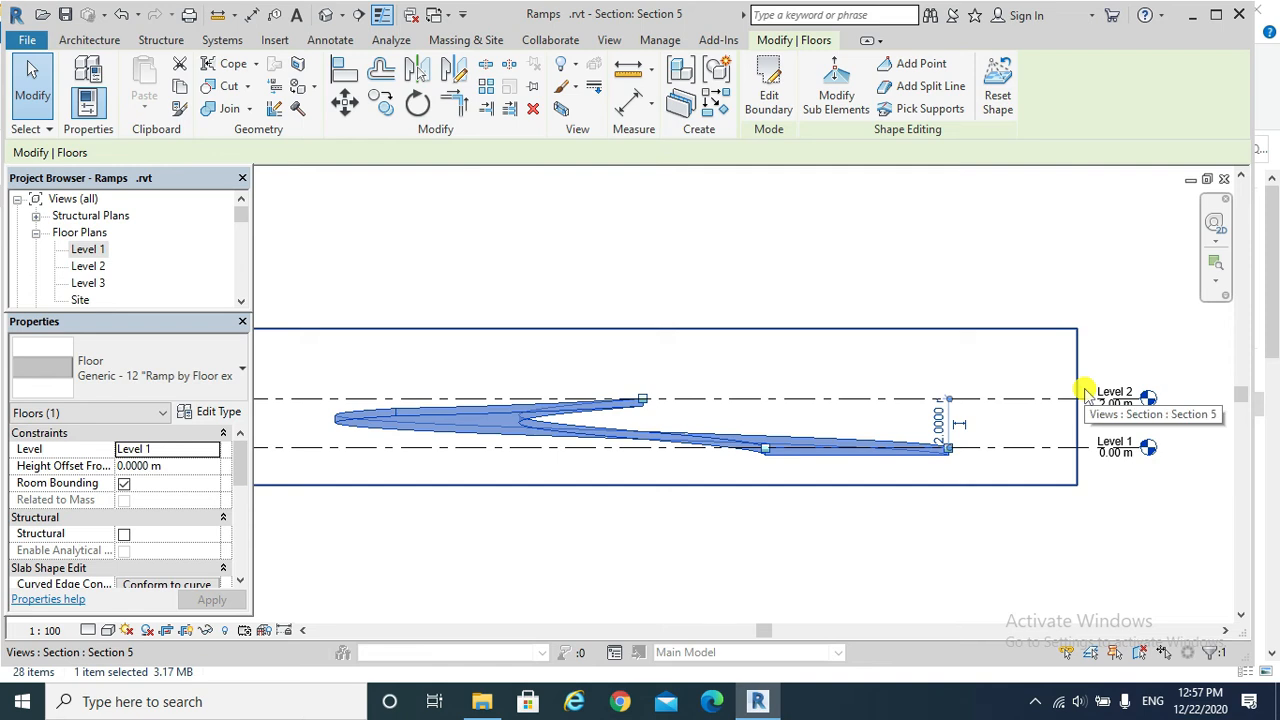
{"action": "key", "text": "Escape"}
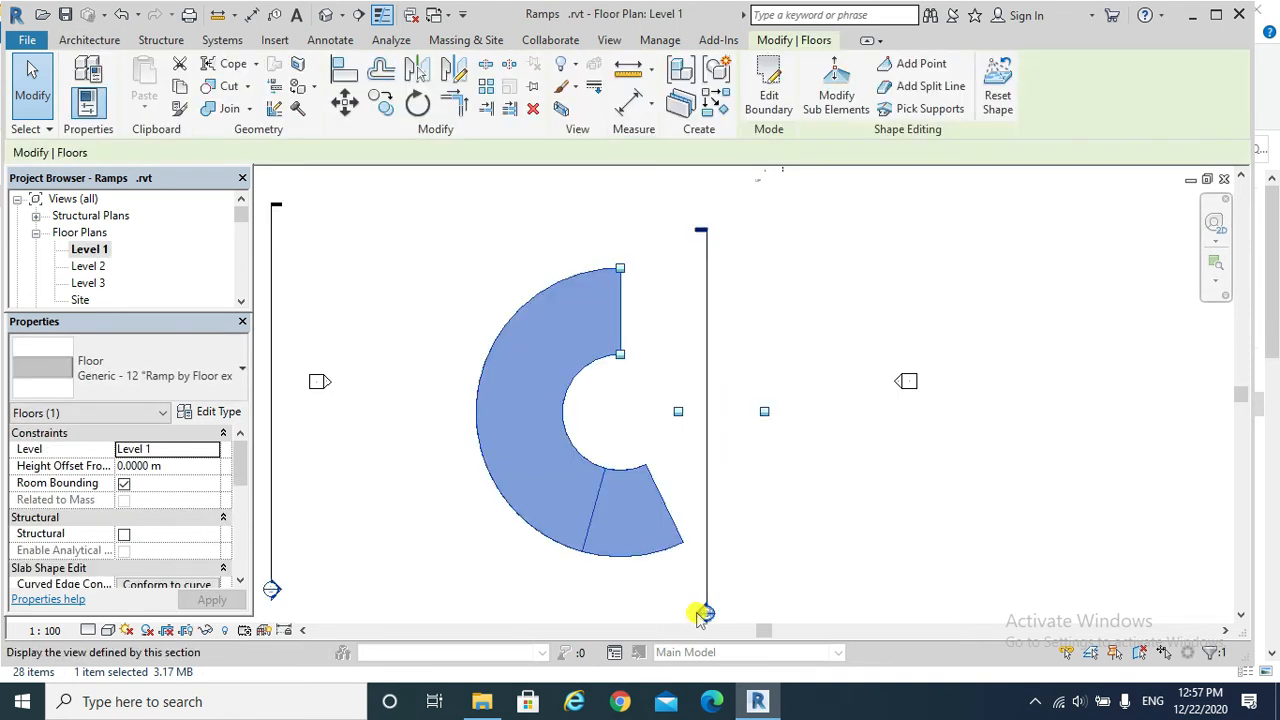
{"action": "double_click", "coordinate": [700, 609]}
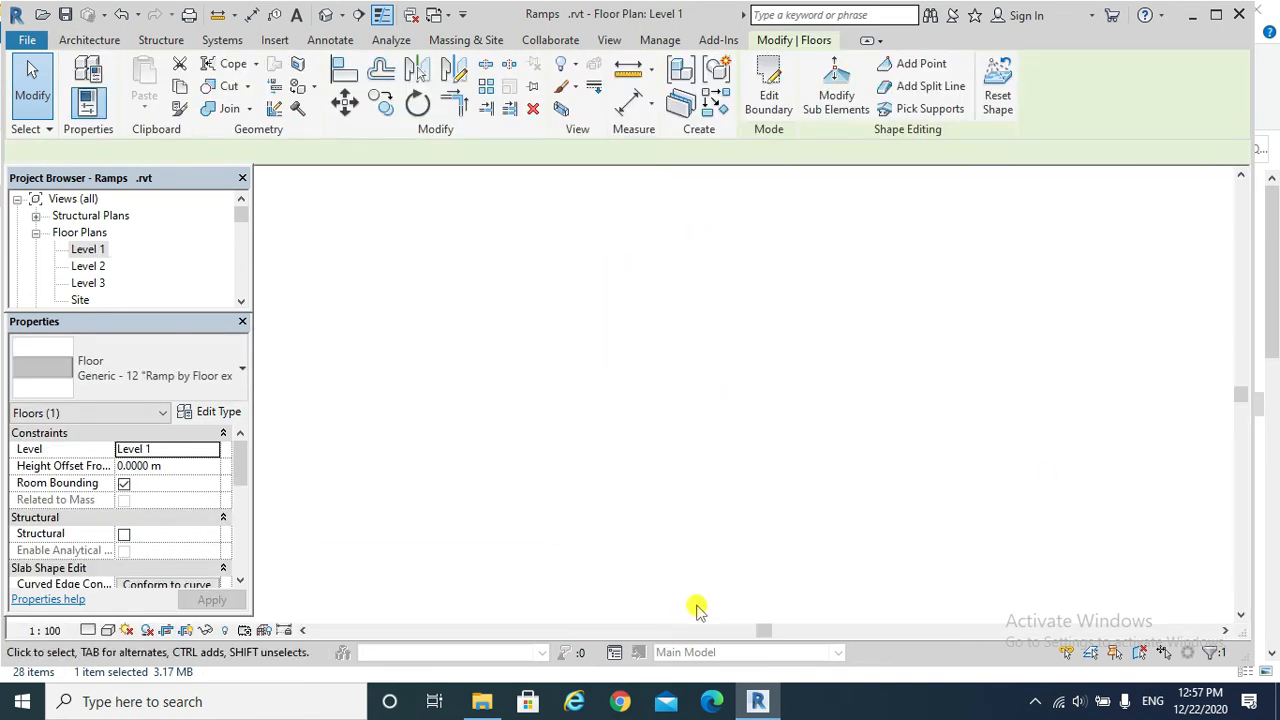
{"action": "key", "text": "Escape"}
{"action": "scroll", "coordinate": [670, 453], "scroll_direction": "up", "scroll_amount": 2}
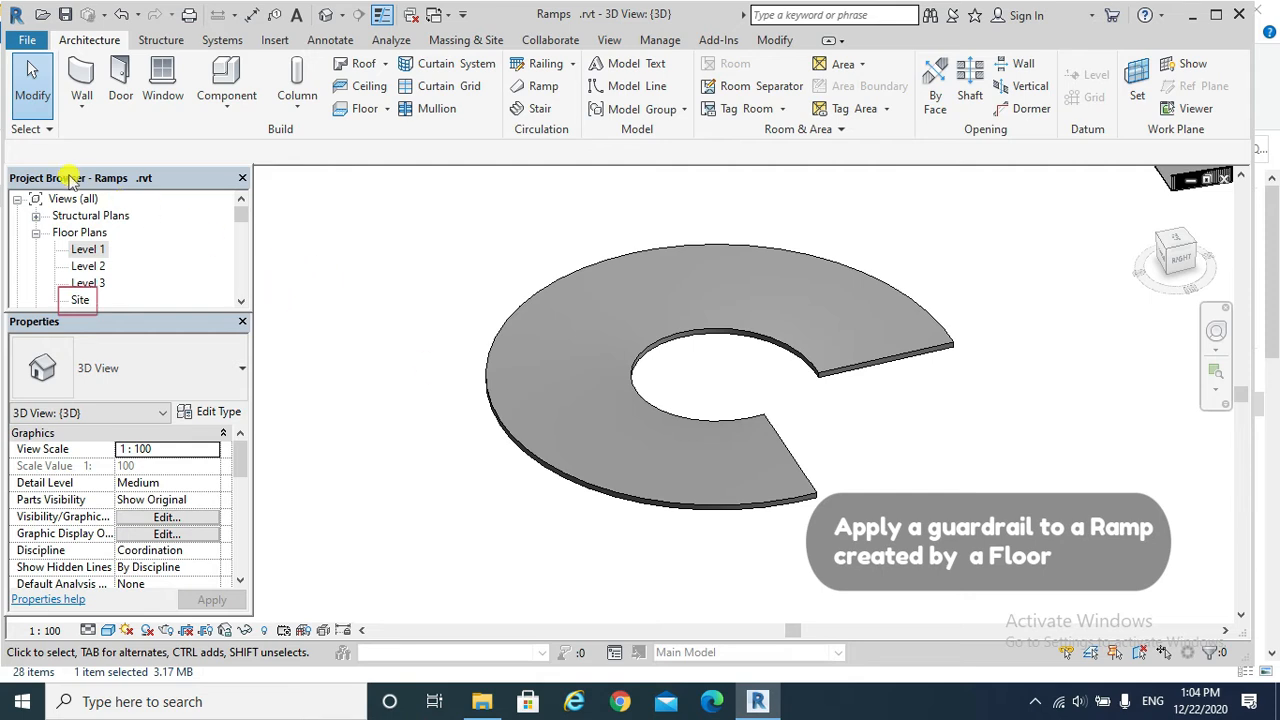
In the Site floor plan, start a sketched railing path hosted on the C-shaped floor, using type Handrail - Rectangular.
{"action": "double_click", "coordinate": [80, 300]}
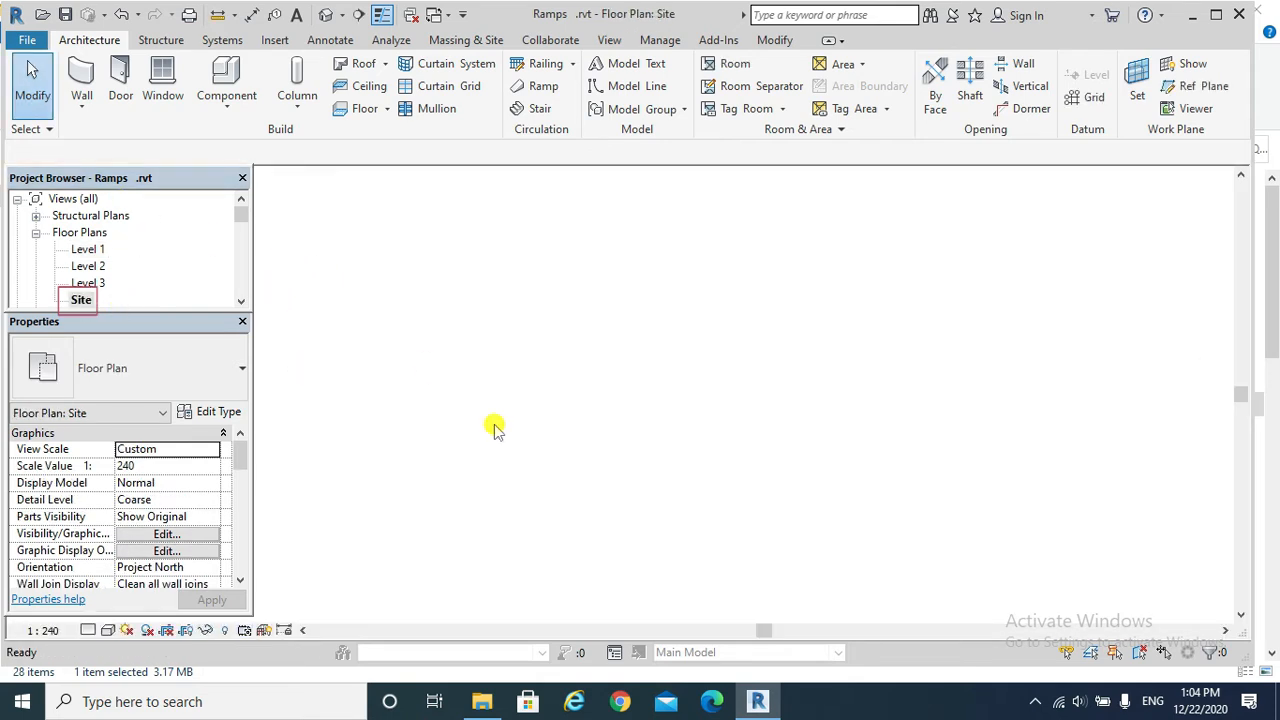
{"action": "scroll", "coordinate": [569, 397], "scroll_direction": "up", "scroll_amount": 5}
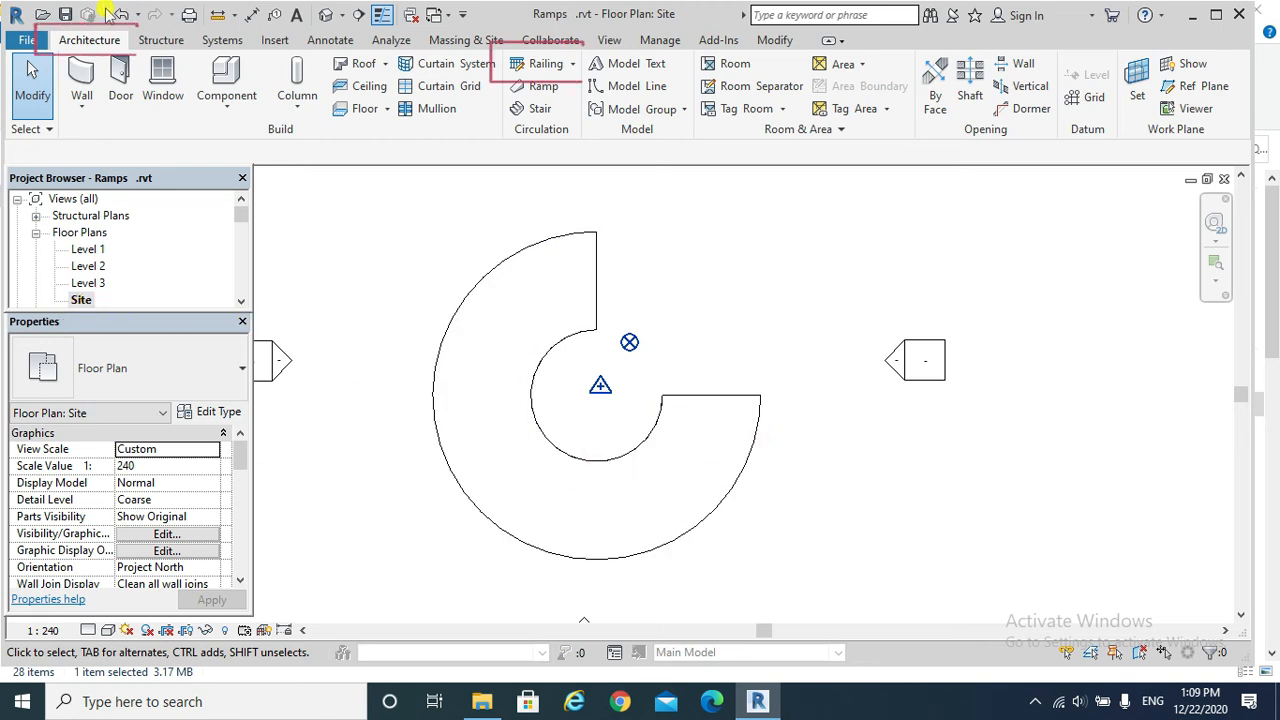
{"action": "left_click", "coordinate": [574, 64]}
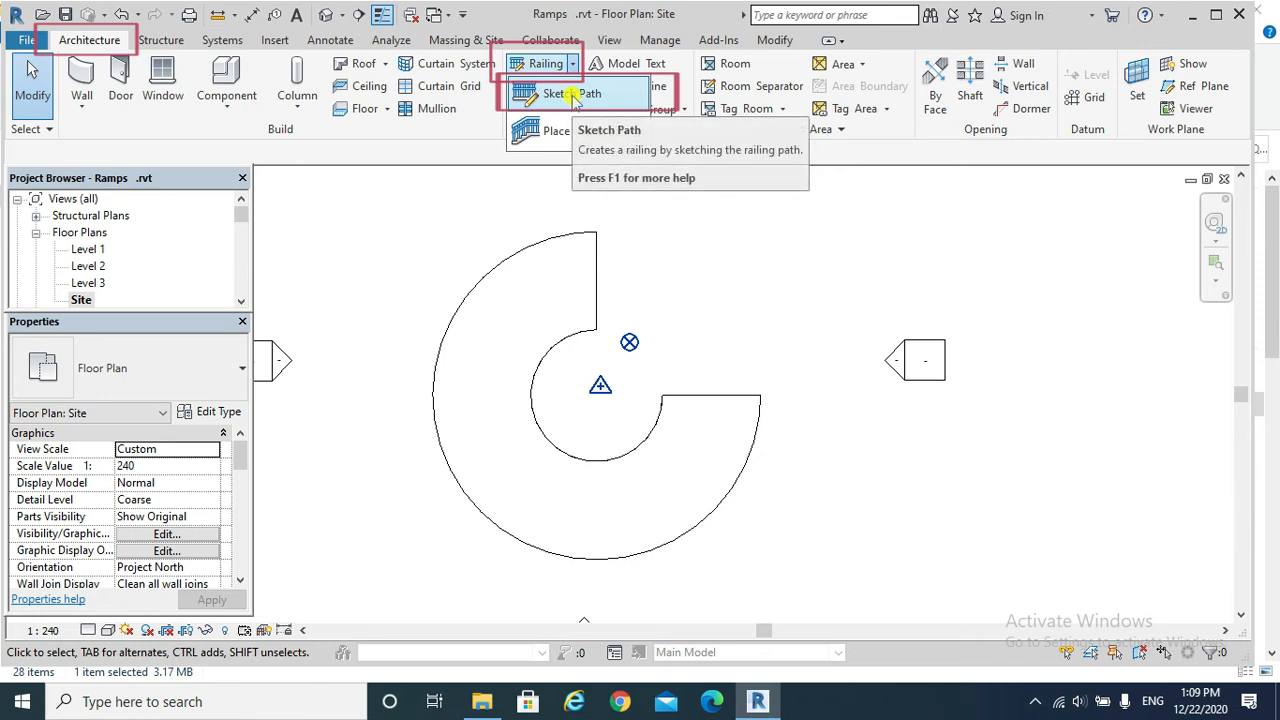
{"action": "left_click", "coordinate": [573, 94]}
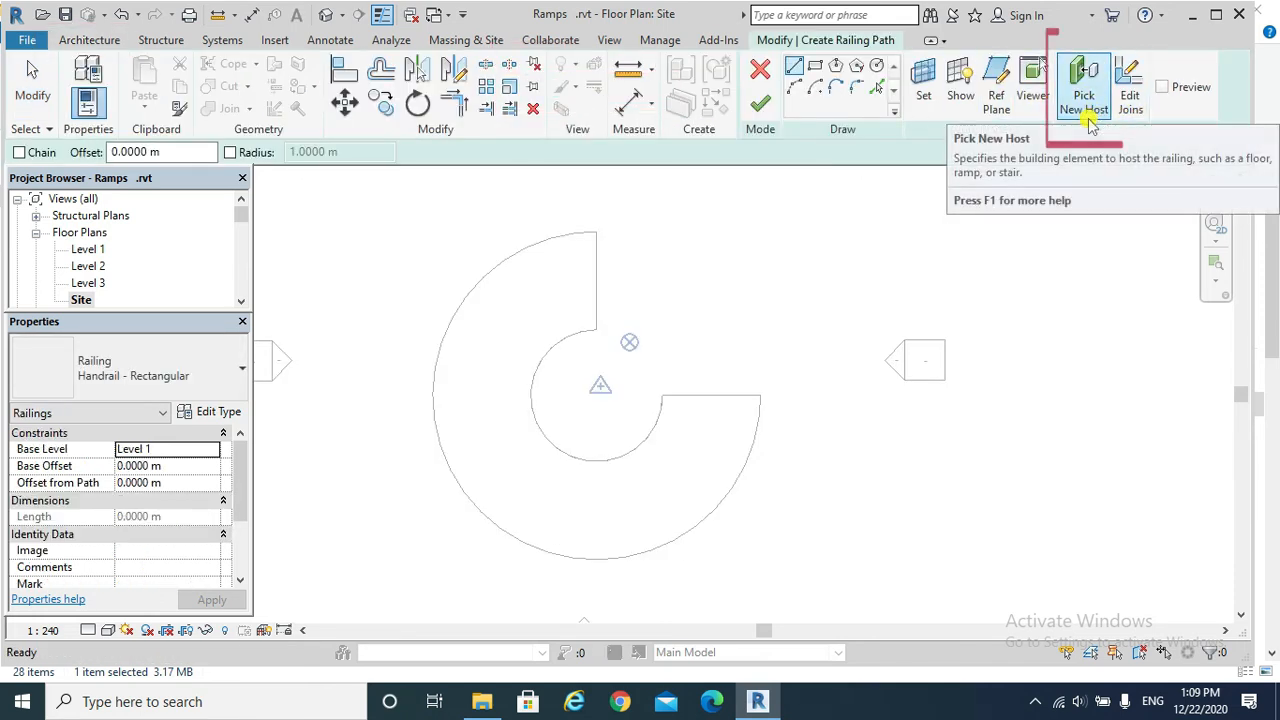
{"action": "left_click", "coordinate": [1085, 108]}
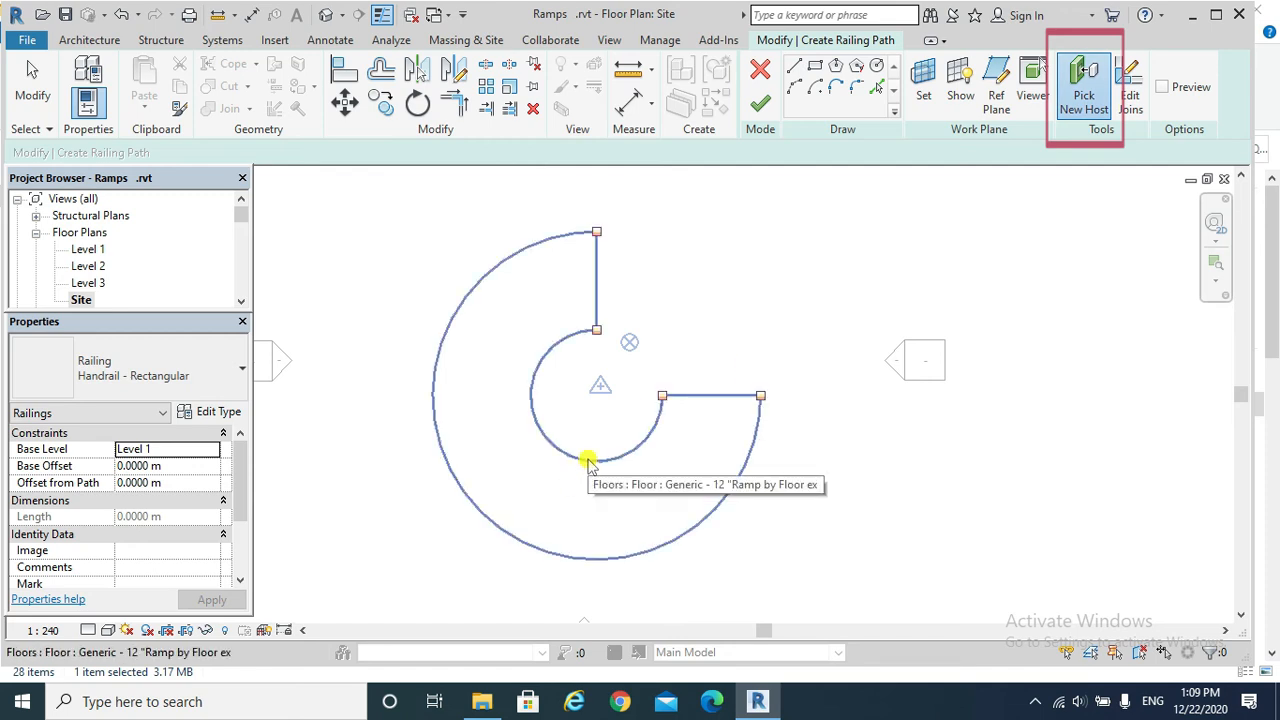
{"action": "left_click", "coordinate": [588, 463]}
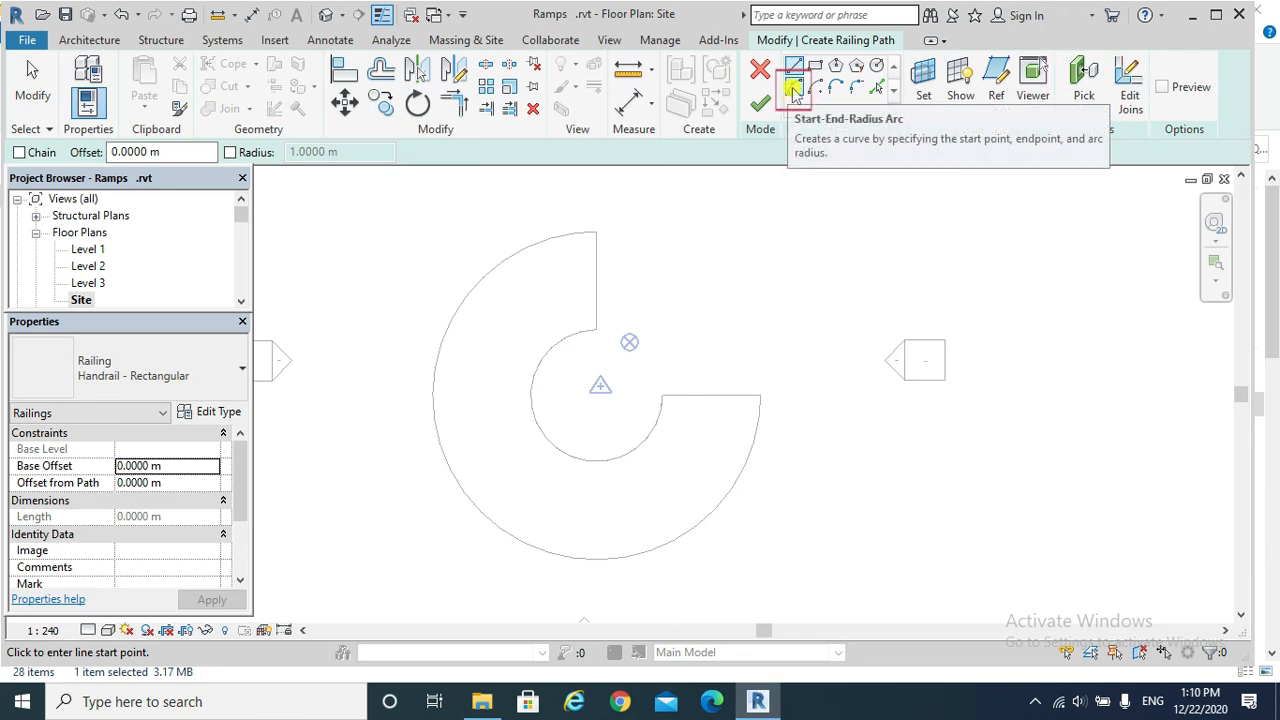
Sketch a start-end-radius arc of 270° and about 12.4 m radius along the floor's outer edge and finish the railing.
{"action": "left_click", "coordinate": [793, 90]}
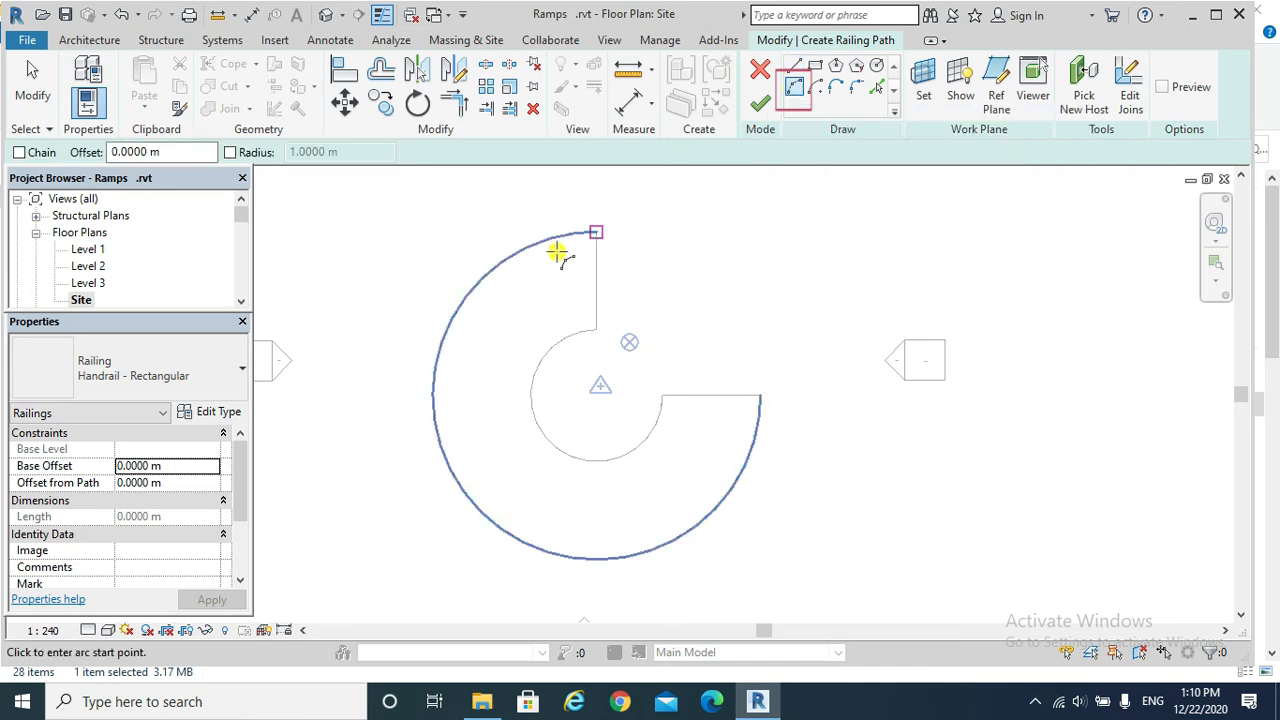
{"action": "left_click", "coordinate": [597, 232]}
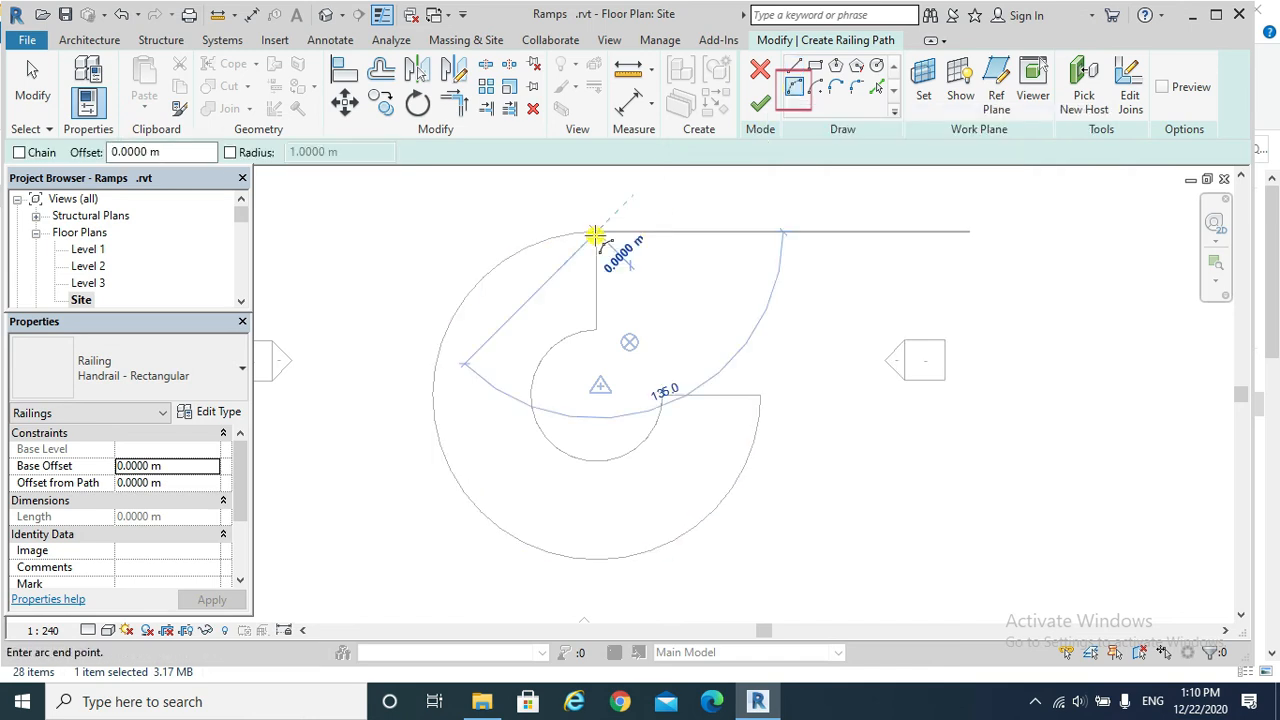
{"action": "left_click", "coordinate": [755, 405]}
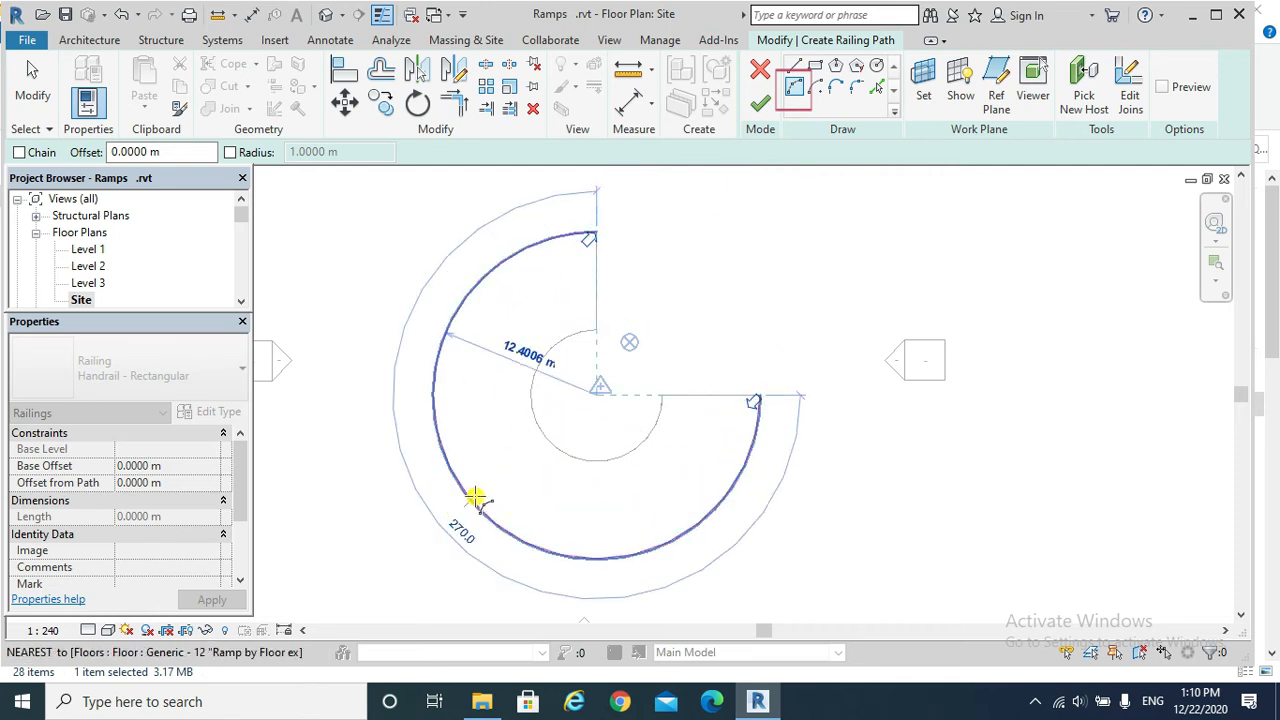
{"action": "left_click", "coordinate": [478, 512]}
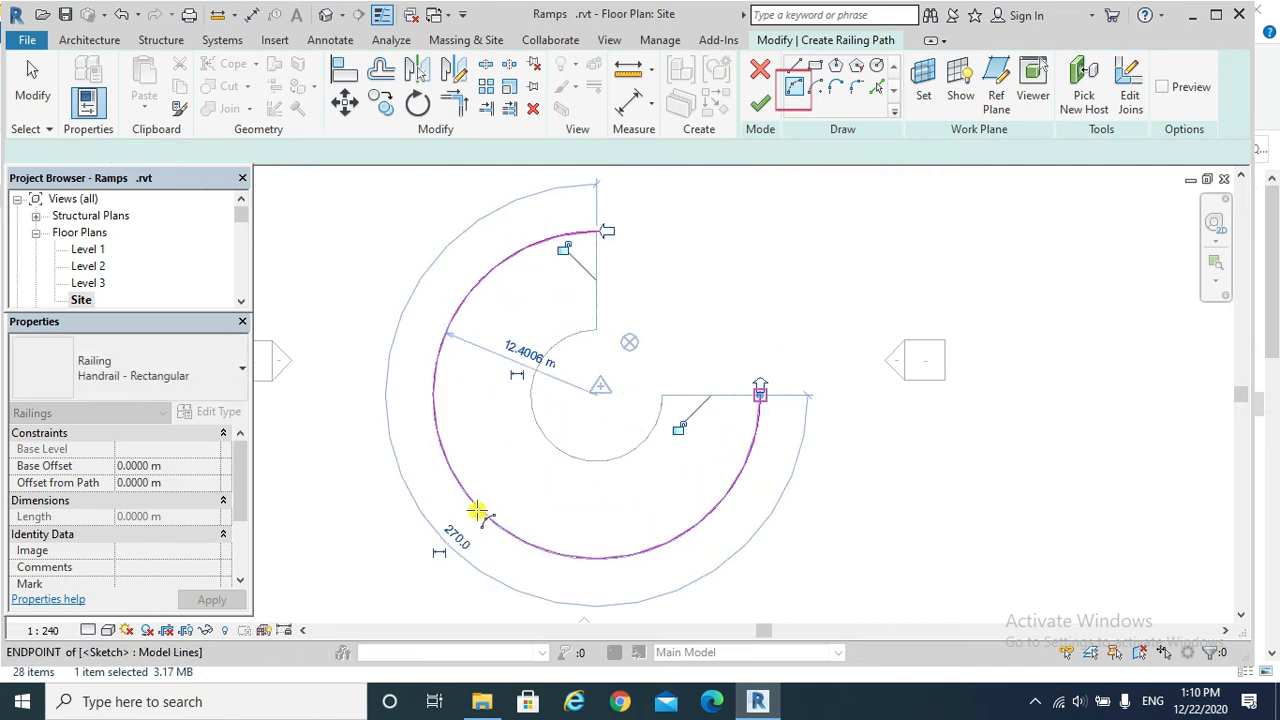
{"action": "left_click", "coordinate": [760, 103]}
{"action": "left_click", "coordinate": [612, 401]}
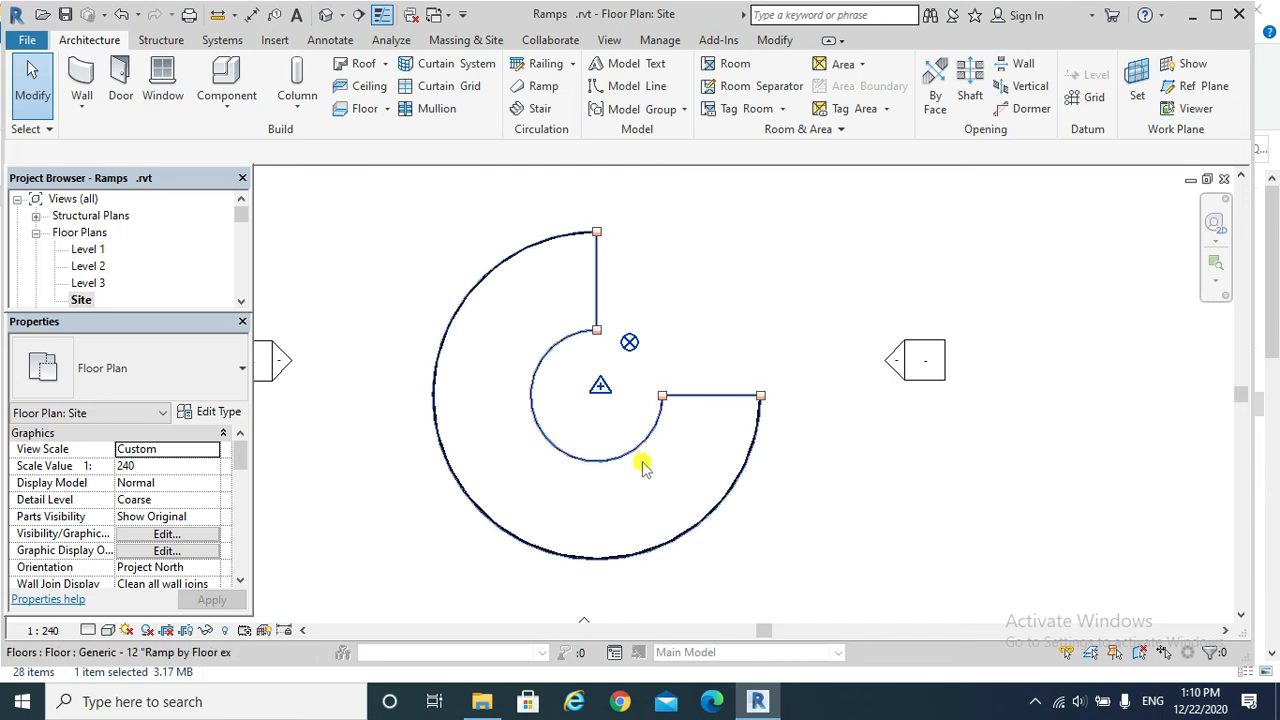
Start a second sketched Handrail - Rectangular railing path with the C-shaped floor as its host.
{"action": "left_click", "coordinate": [572, 64]}
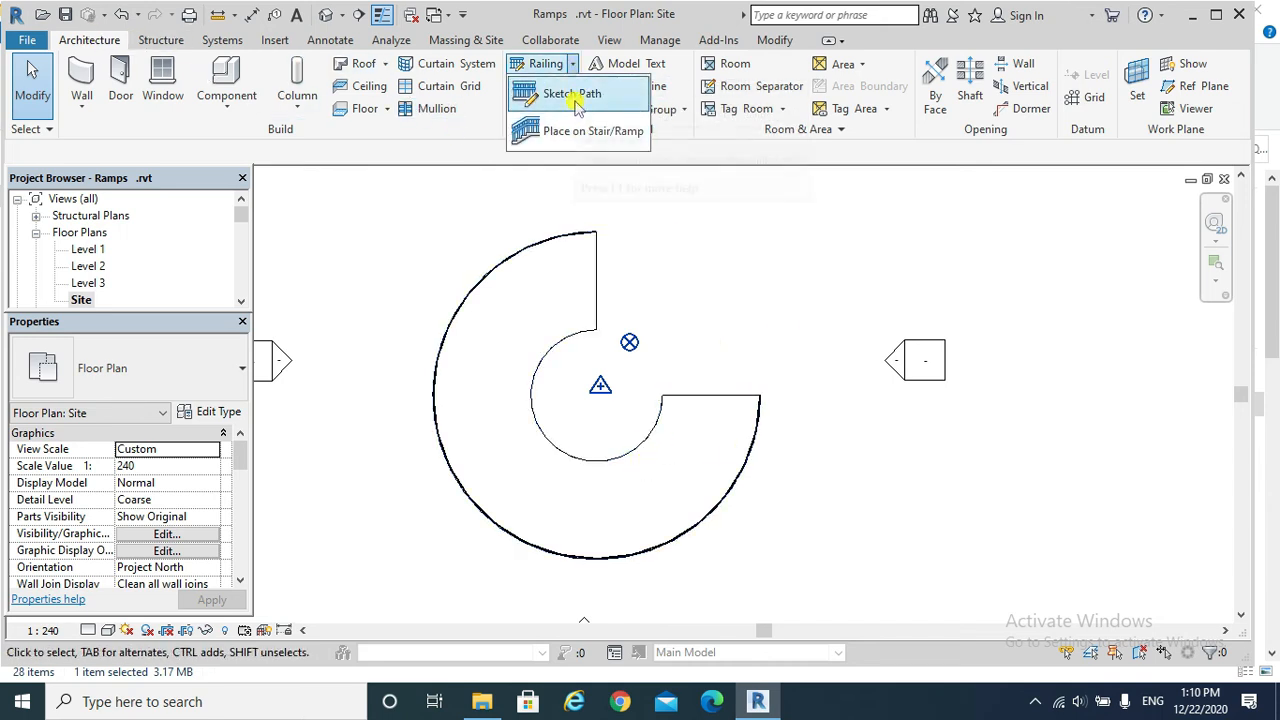
{"action": "left_click", "coordinate": [570, 94]}
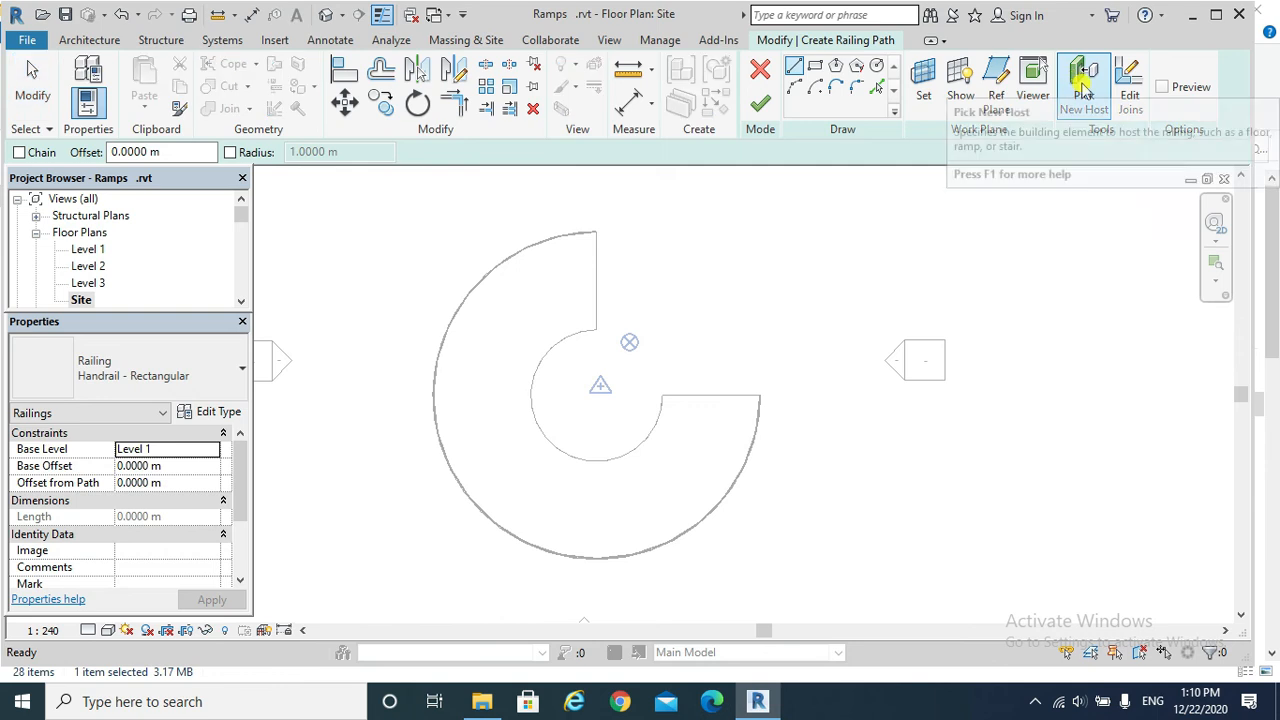
{"action": "left_click", "coordinate": [1080, 85]}
{"action": "left_click", "coordinate": [589, 465]}
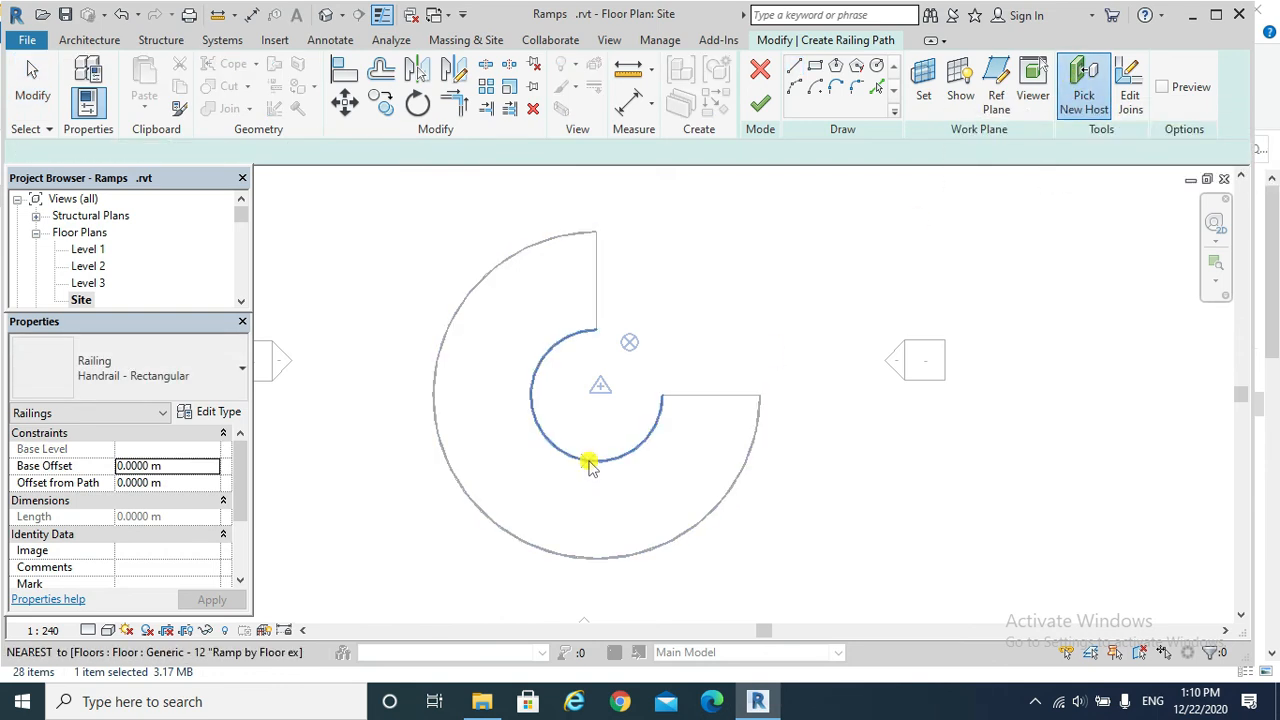
Sketch a start-end-radius arc of 270° and 5 m radius along the floor's inner edge and finish the railing.
{"action": "left_click", "coordinate": [794, 87]}
{"action": "left_click", "coordinate": [597, 330]}
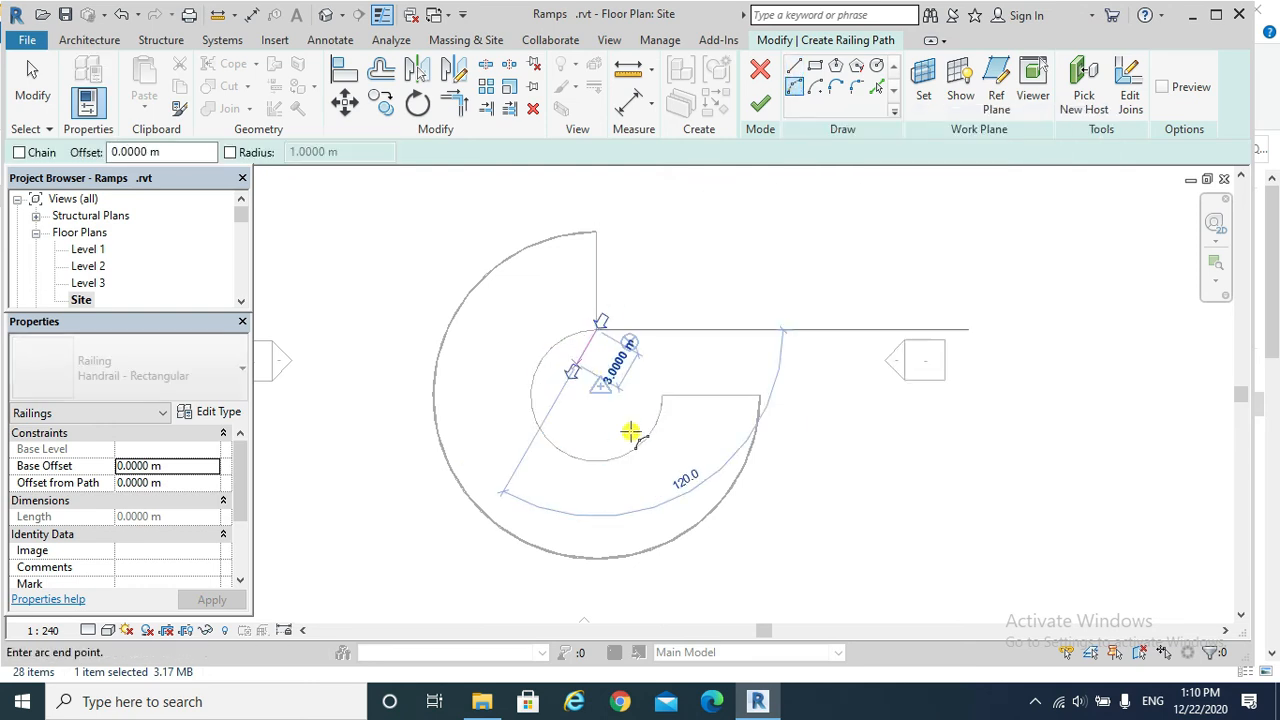
{"action": "left_click", "coordinate": [661, 396]}
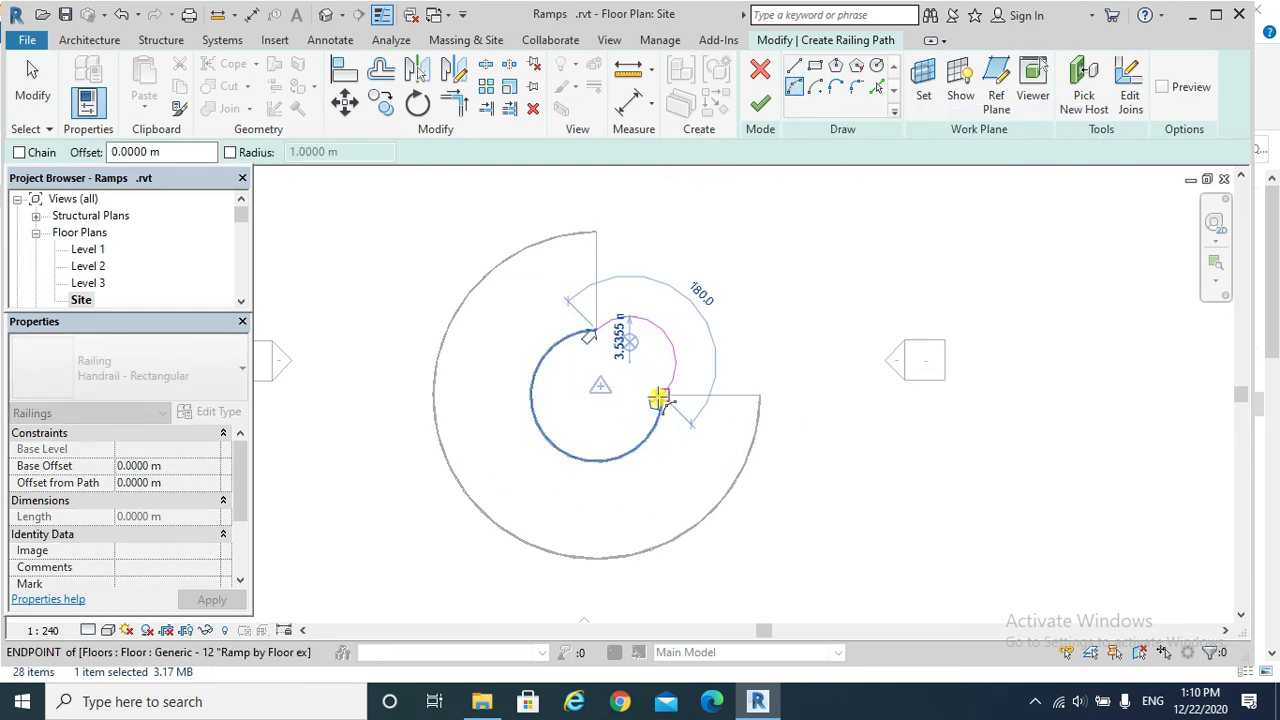
{"action": "left_click", "coordinate": [551, 440]}
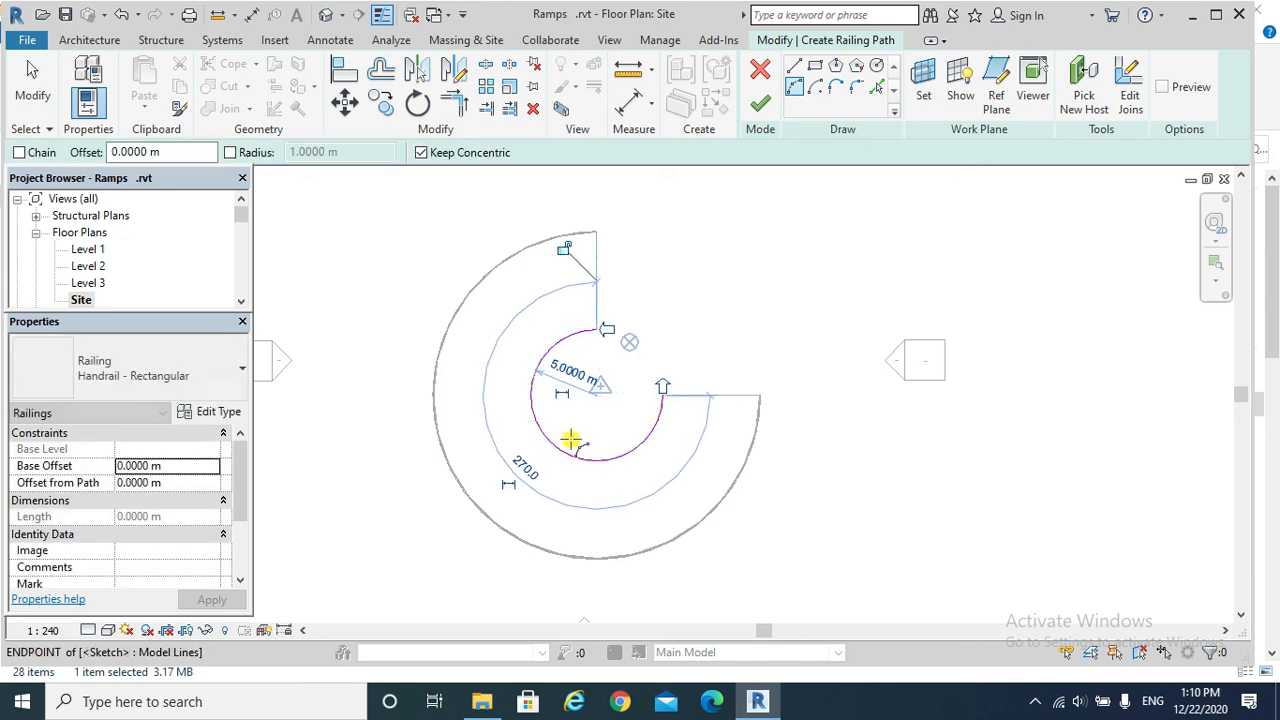
{"action": "left_click", "coordinate": [762, 105]}
{"action": "left_click", "coordinate": [666, 332]}
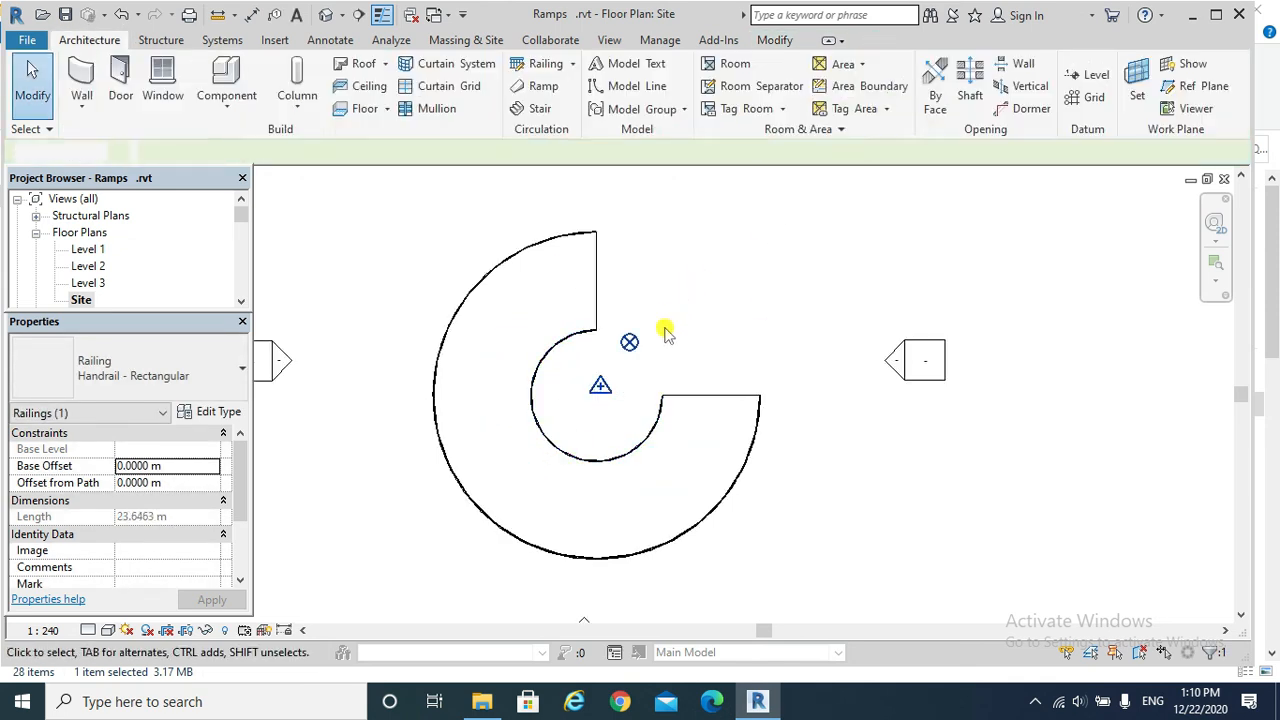
Inspect the outer and inner railings on the curved floor ramp up close in the default 3D view.
{"action": "left_click", "coordinate": [324, 15]}
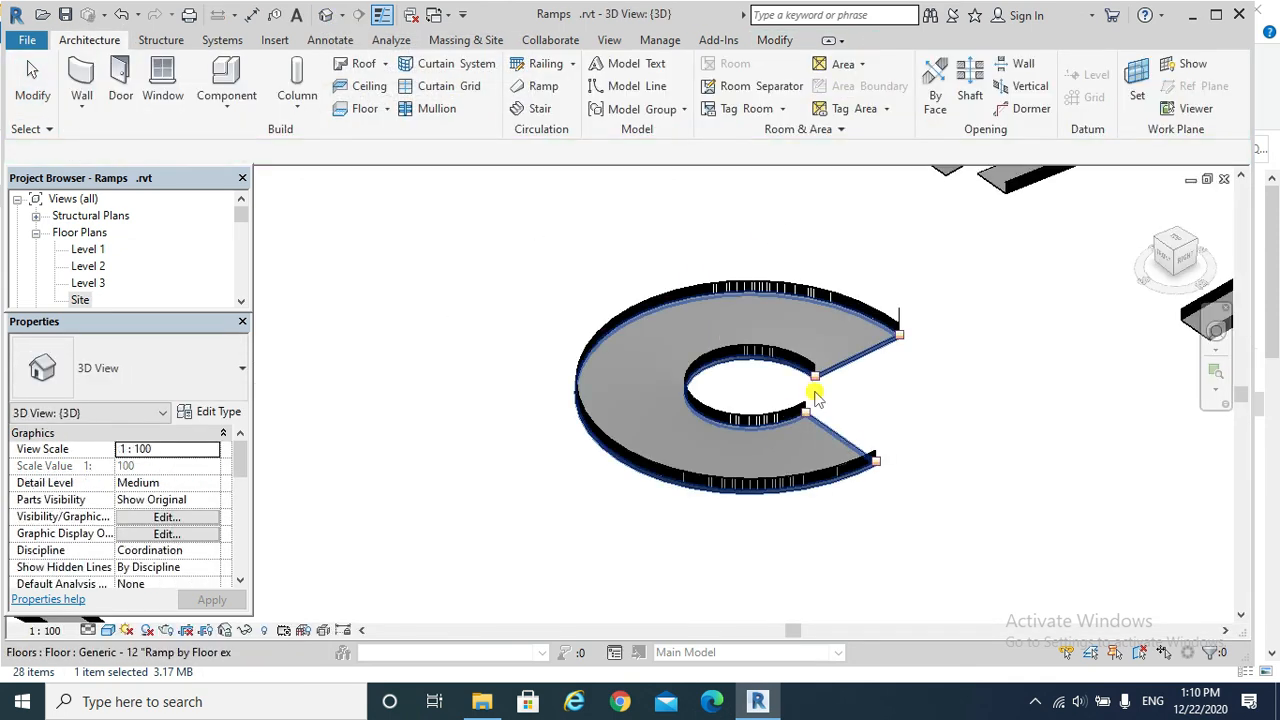
{"action": "scroll", "coordinate": [814, 391], "scroll_direction": "up", "scroll_amount": 3}
{"action": "scroll", "coordinate": [801, 300], "scroll_direction": "up", "scroll_amount": 1}
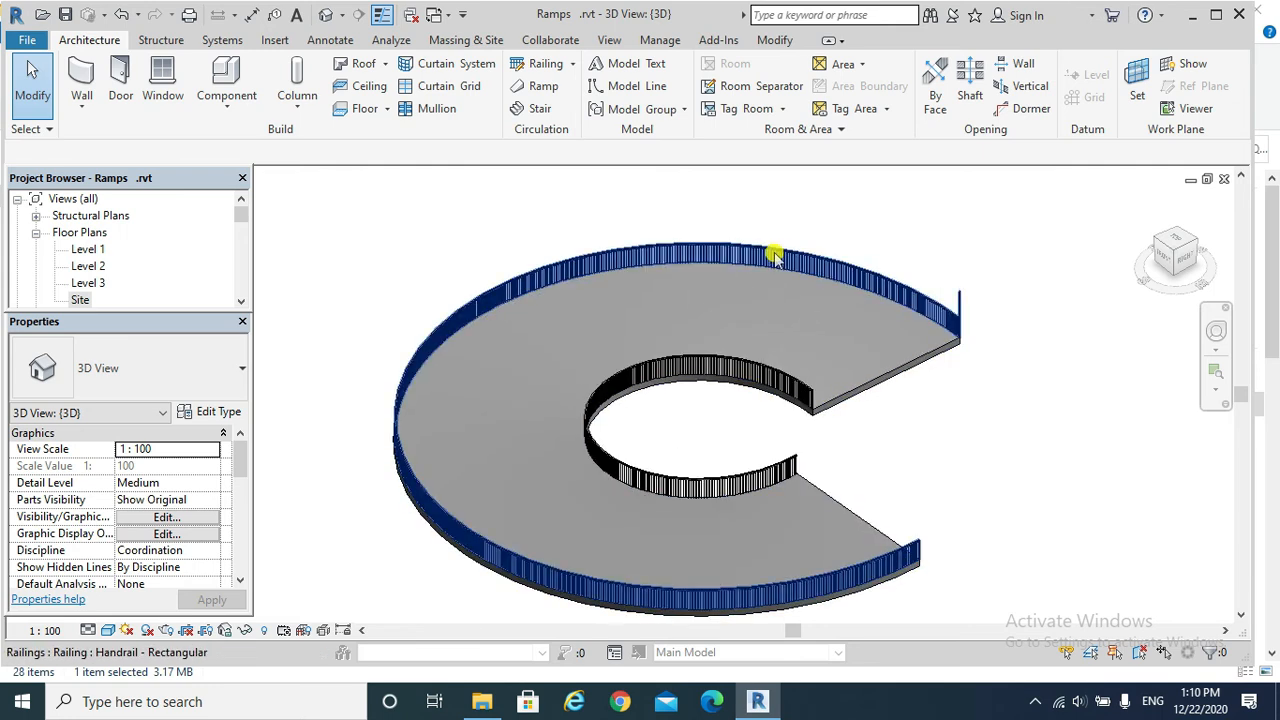
{"action": "left_click", "coordinate": [854, 384]}
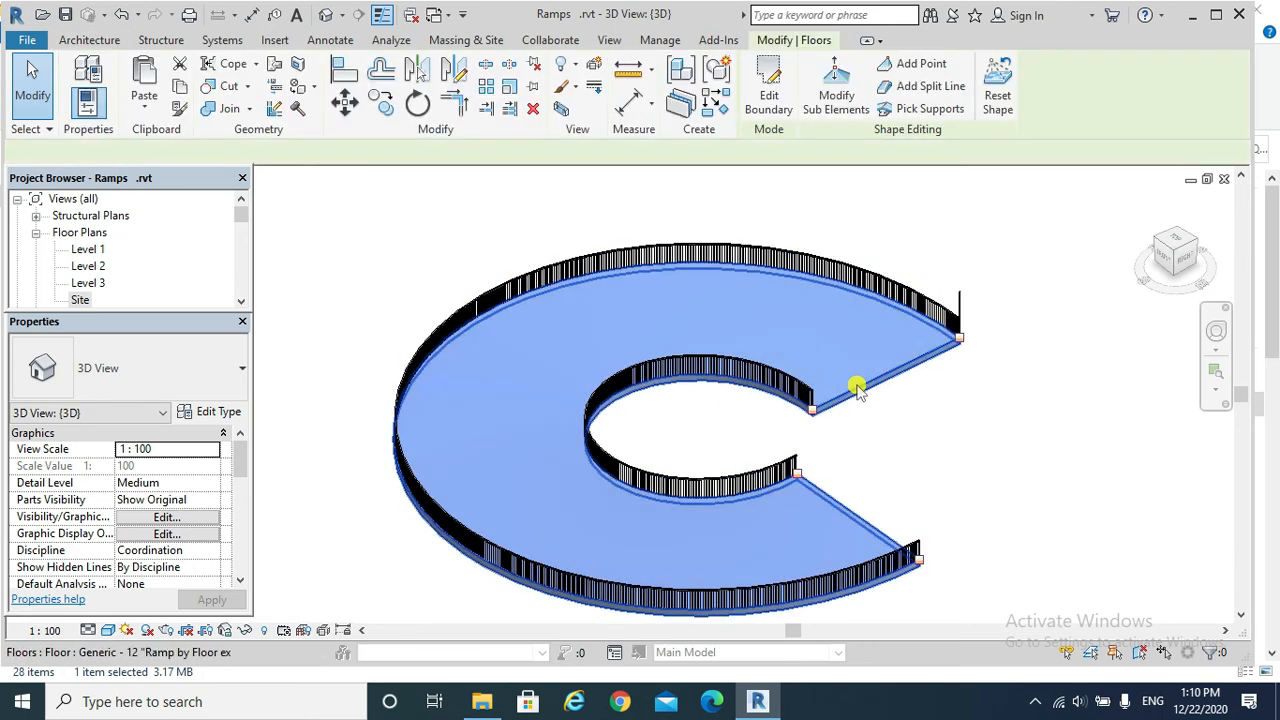